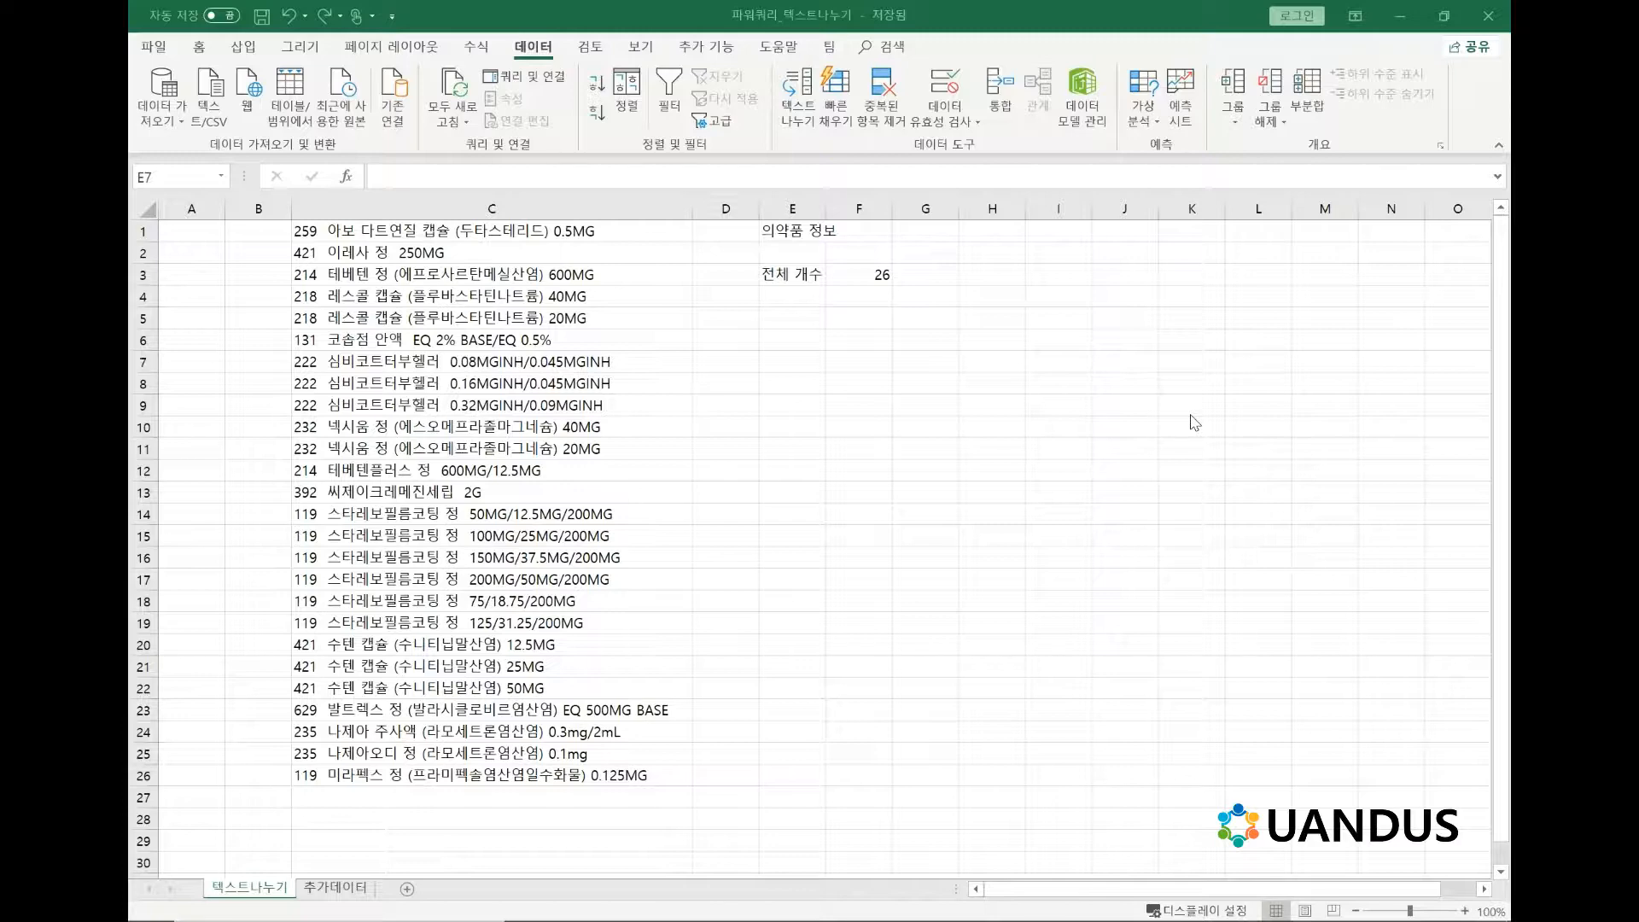
click(722, 254)
click(732, 346)
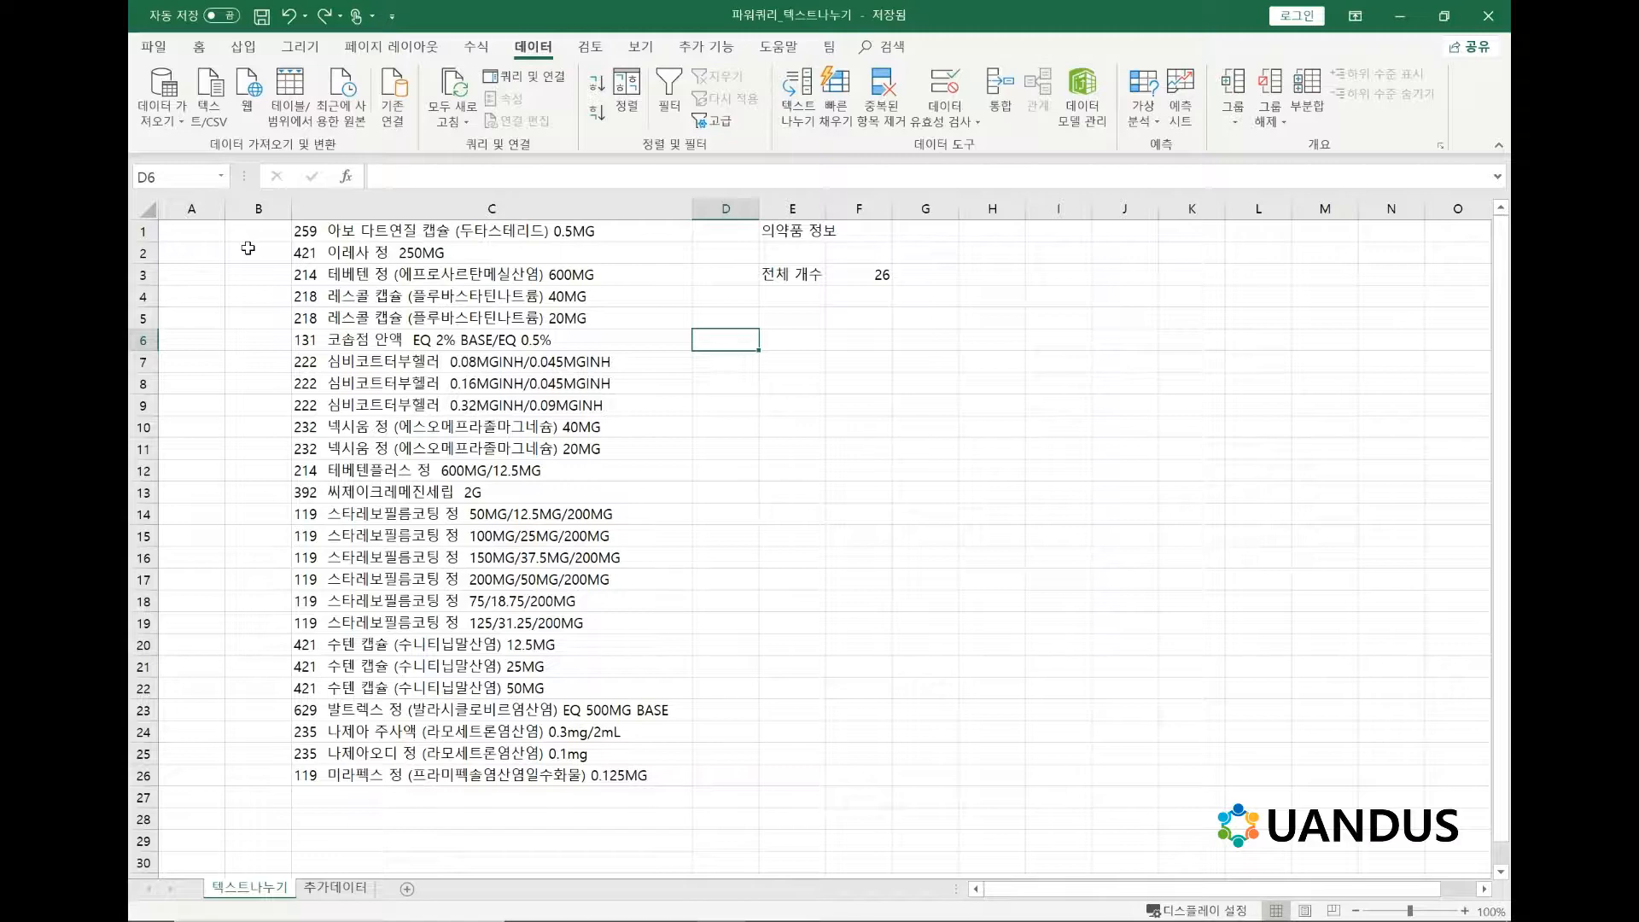
click(745, 359)
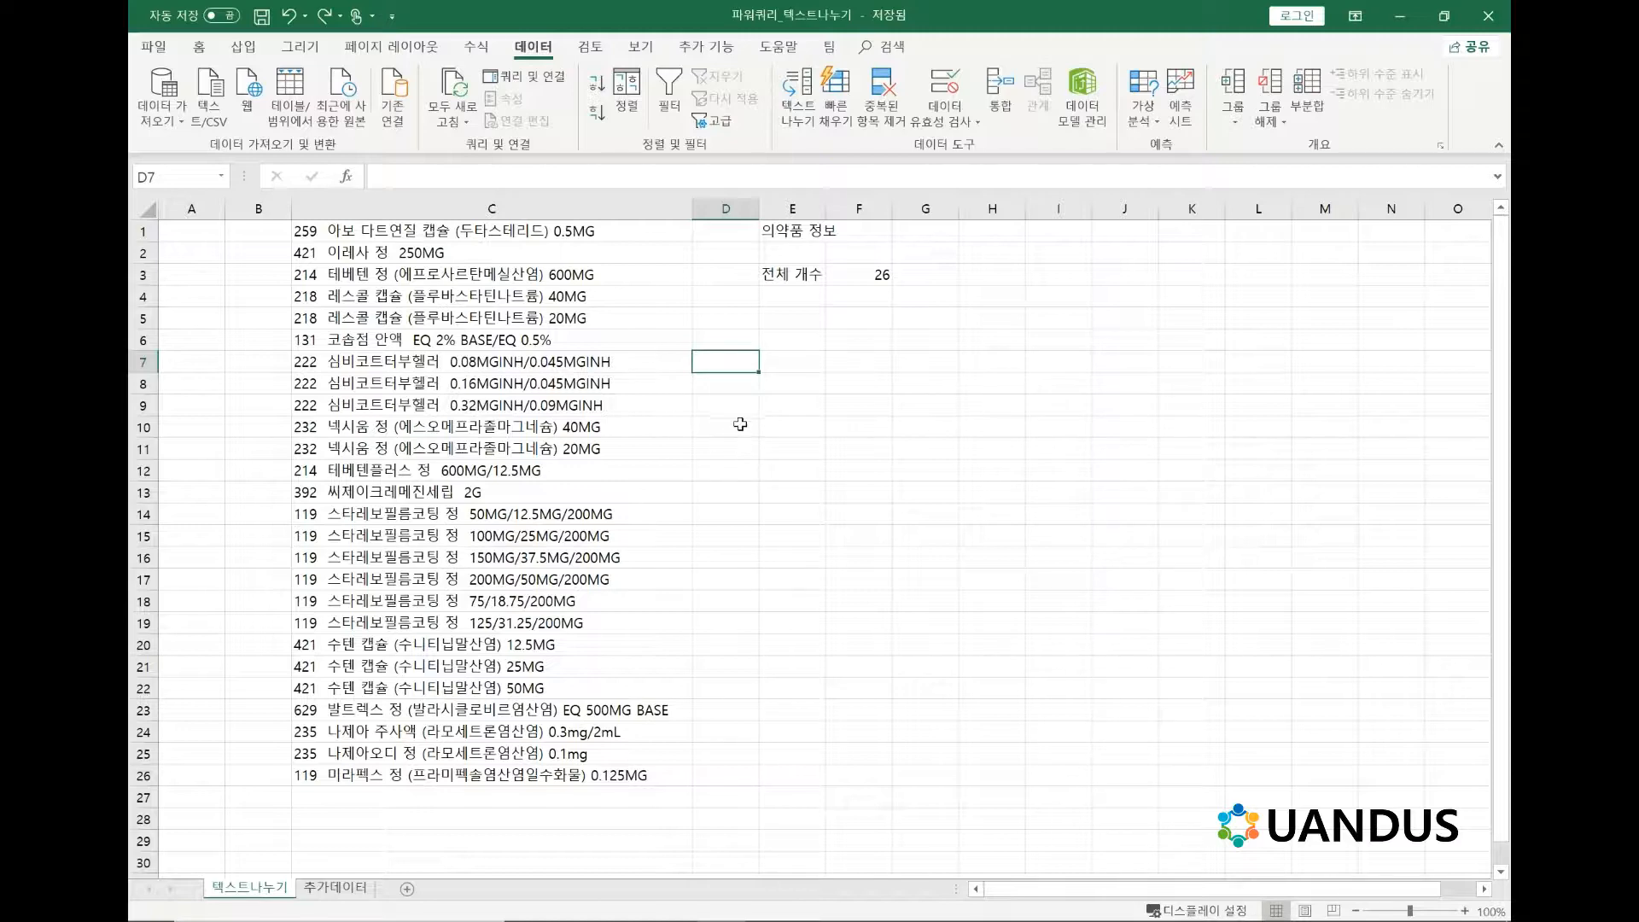
click(776, 381)
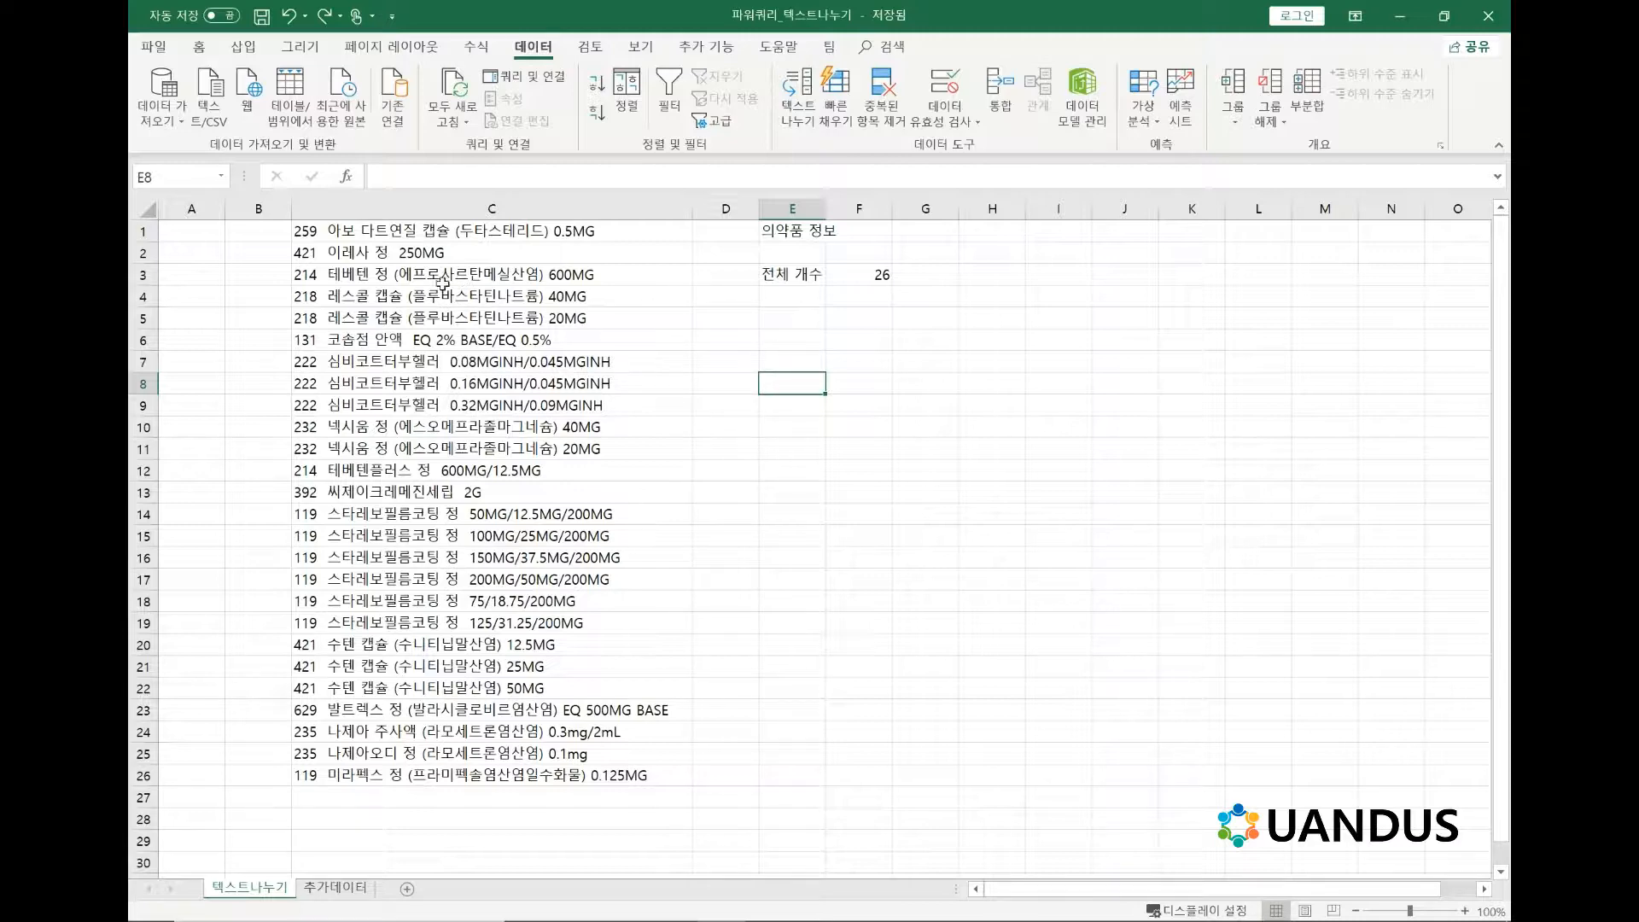
click(198, 237)
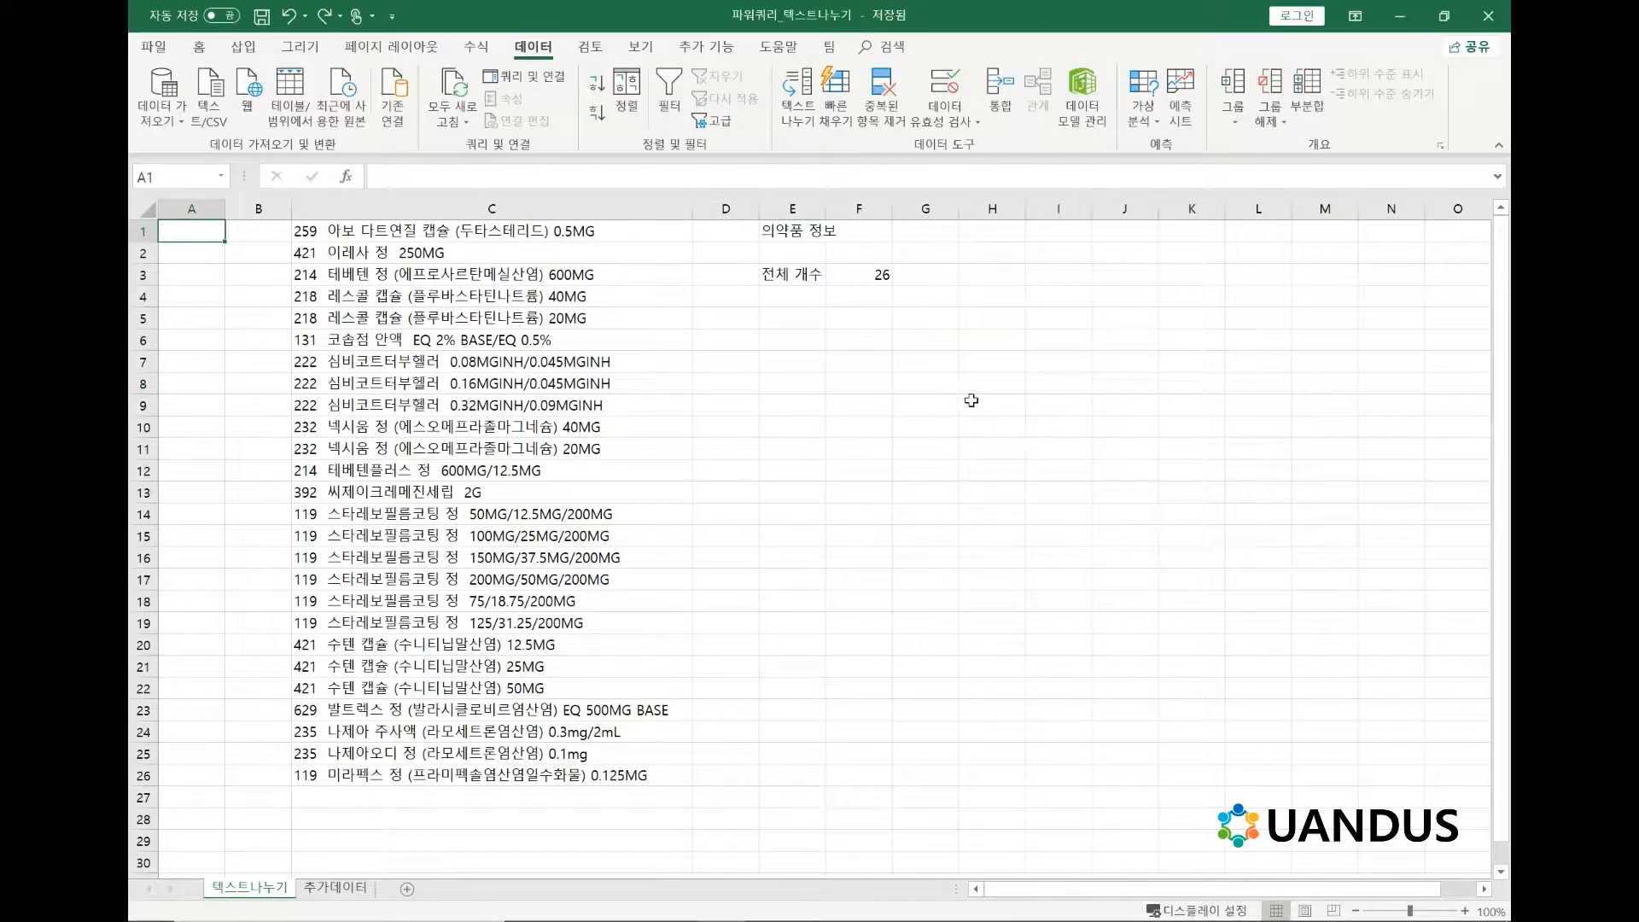
click(927, 407)
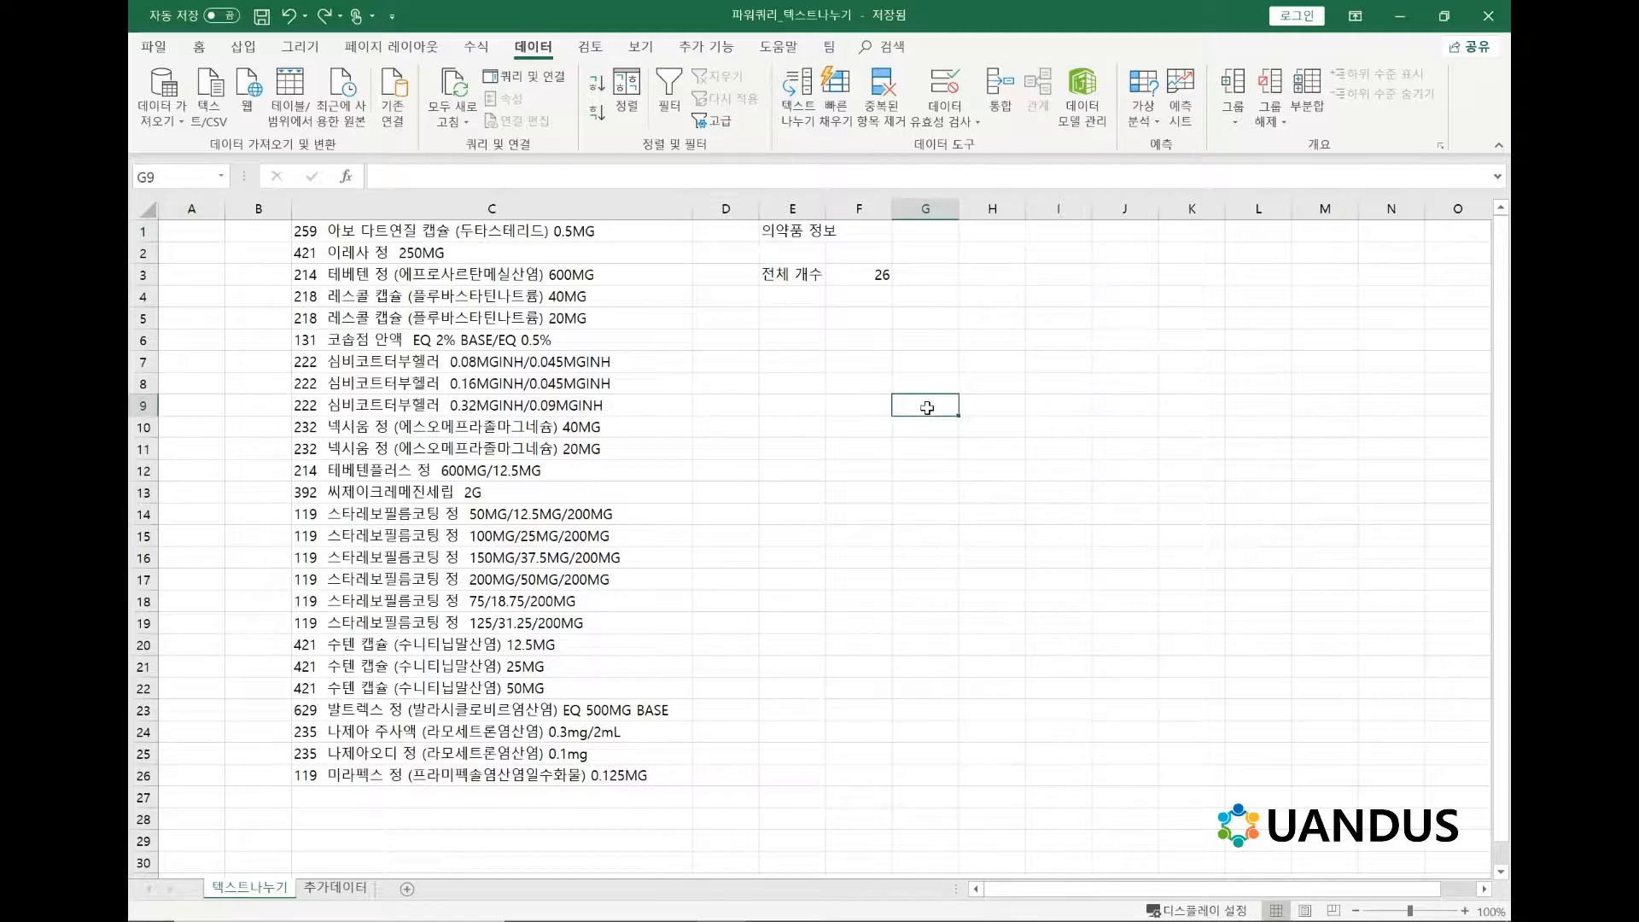
drag(816, 403, 1063, 535)
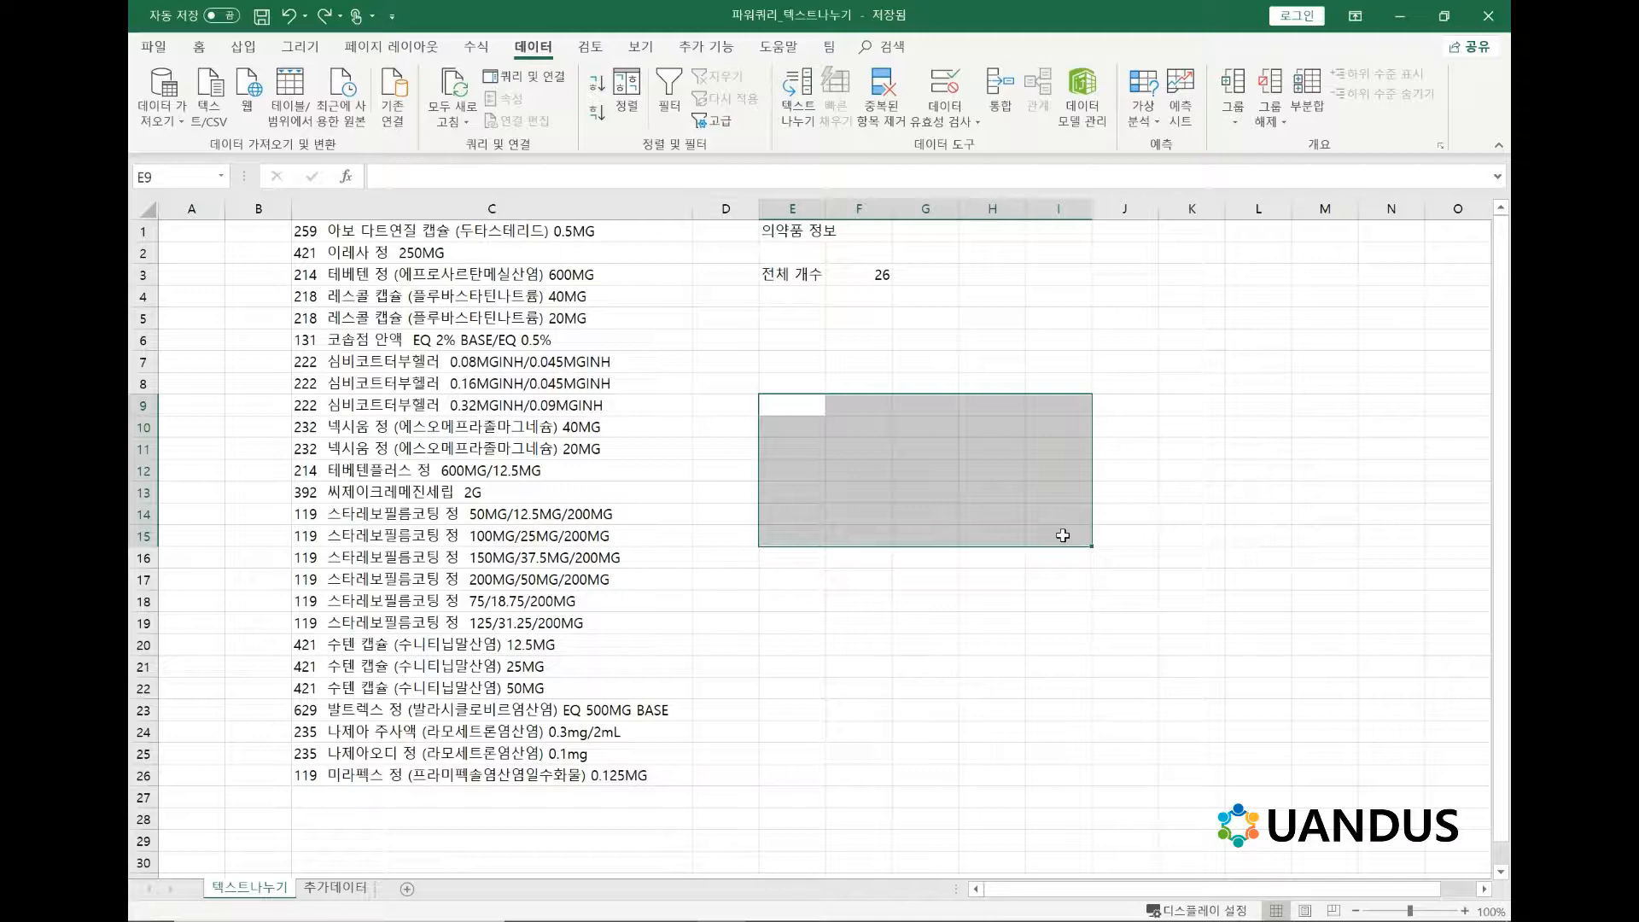
click(792, 381)
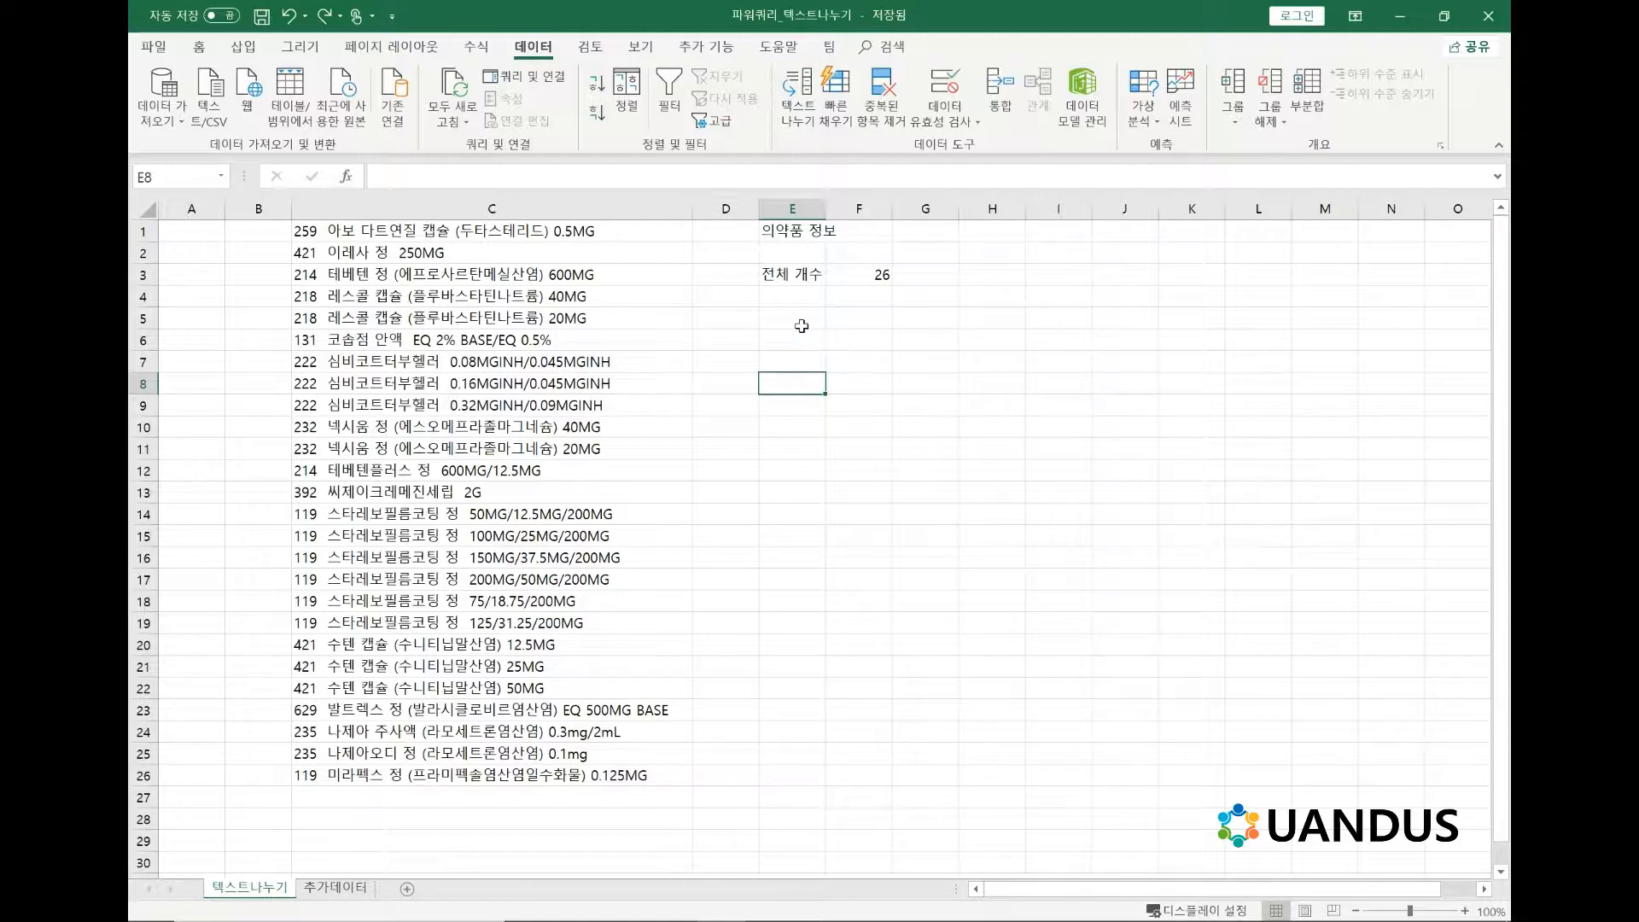
click(800, 317)
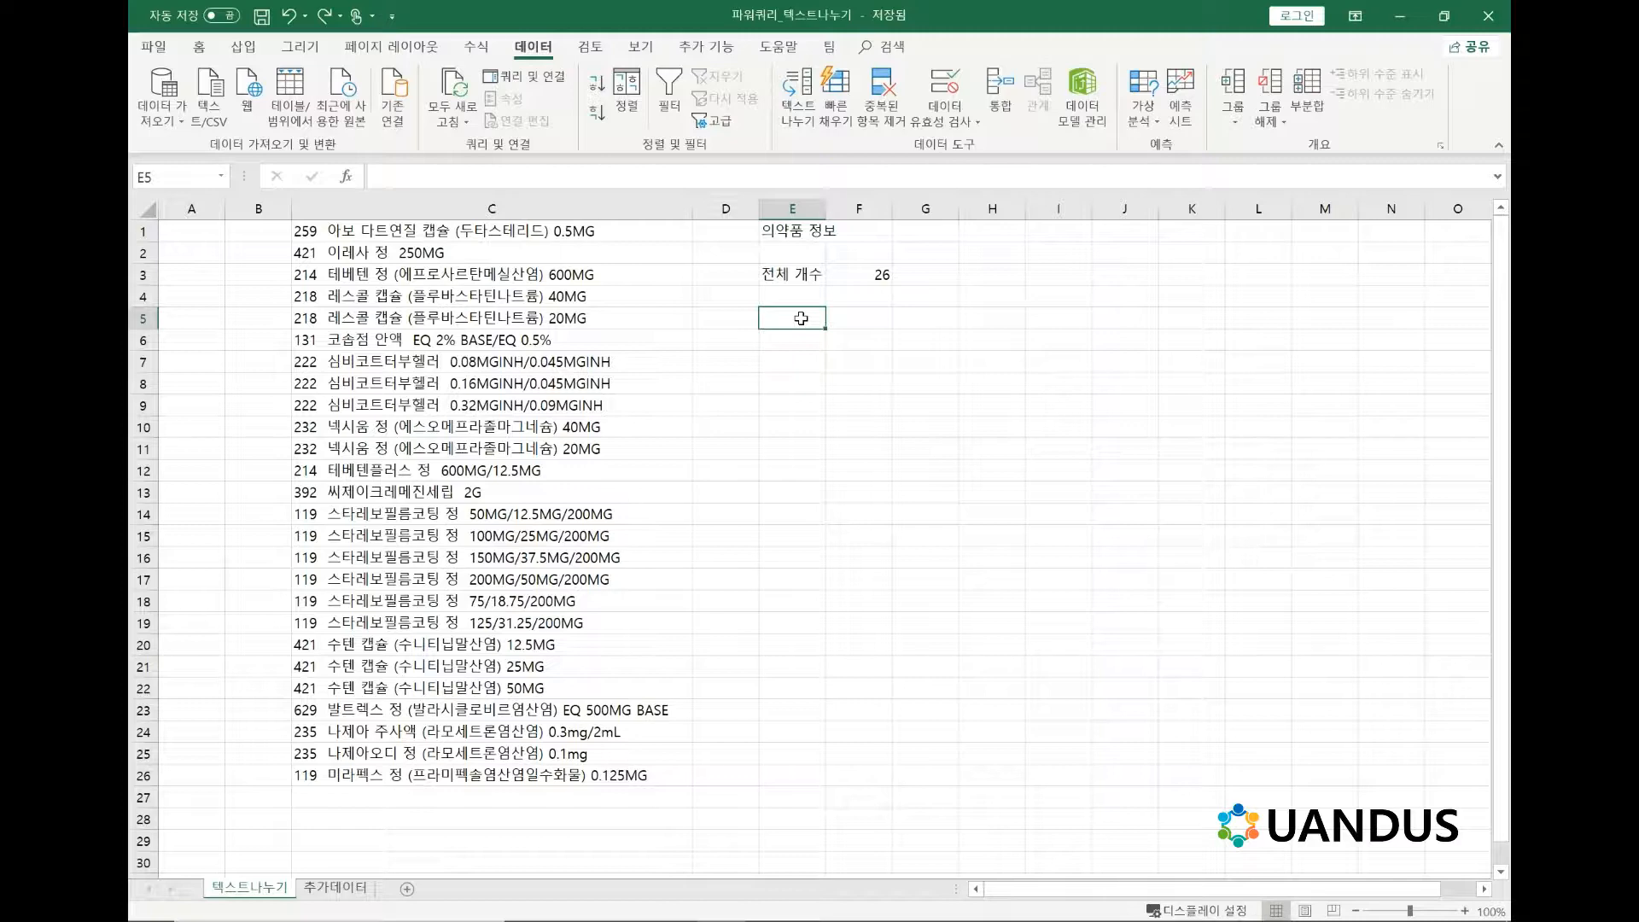
click(796, 384)
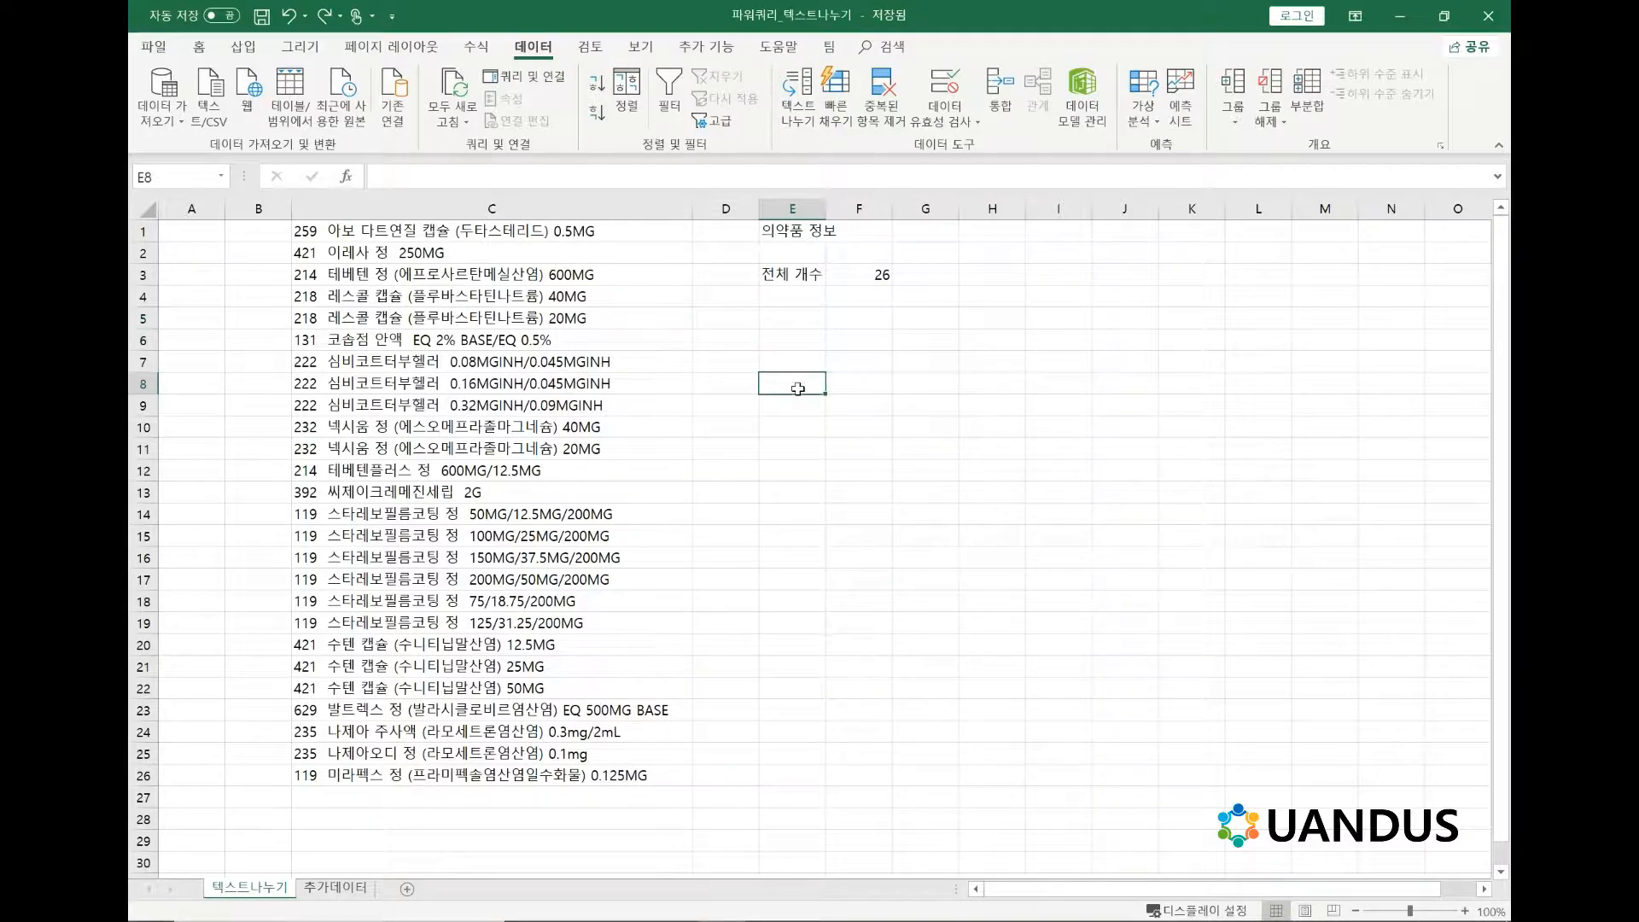
Run Text to Columns on C1:C26 as delimited data and bring up its delimiter settings.
drag(649, 233, 628, 782)
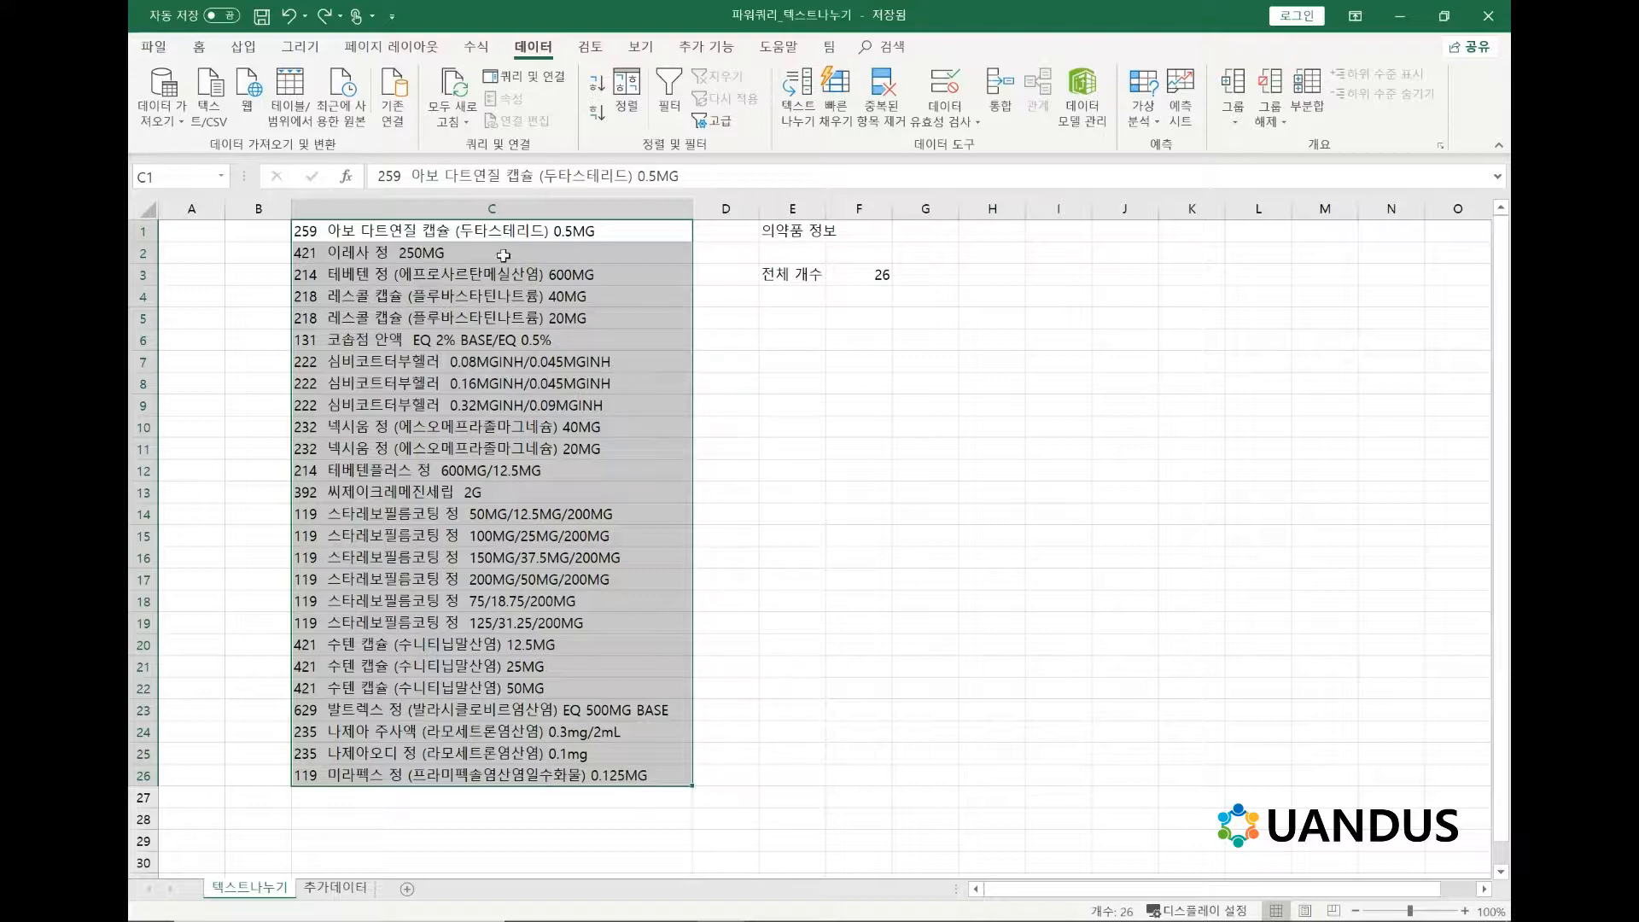
click(538, 318)
click(567, 230)
drag(586, 294, 607, 777)
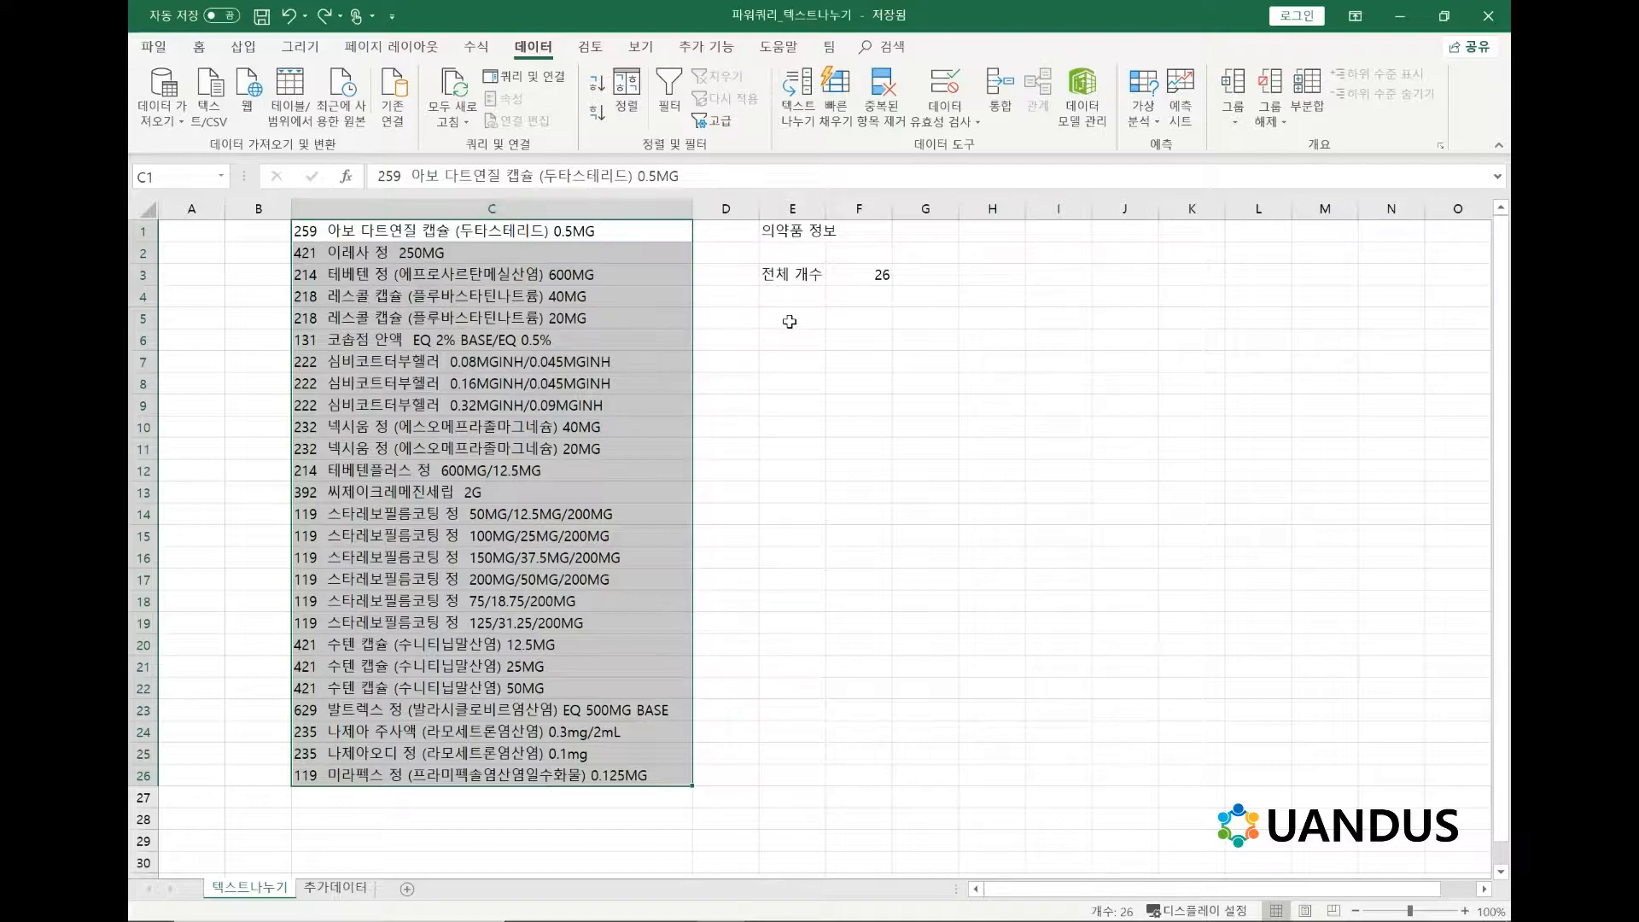
click(808, 129)
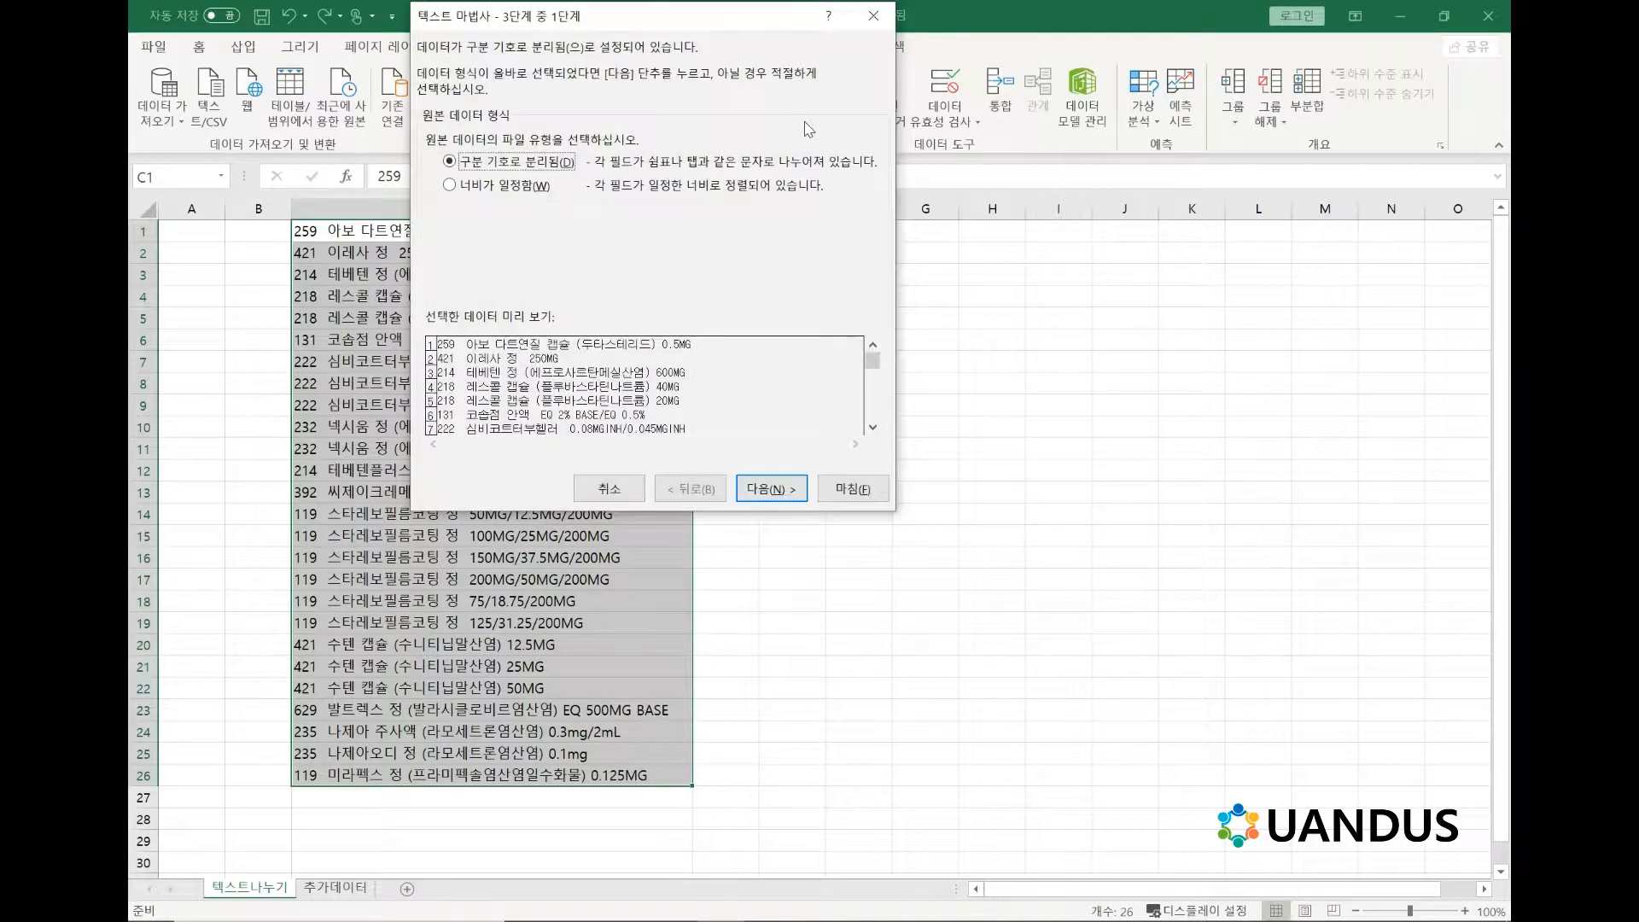
drag(630, 32, 742, 223)
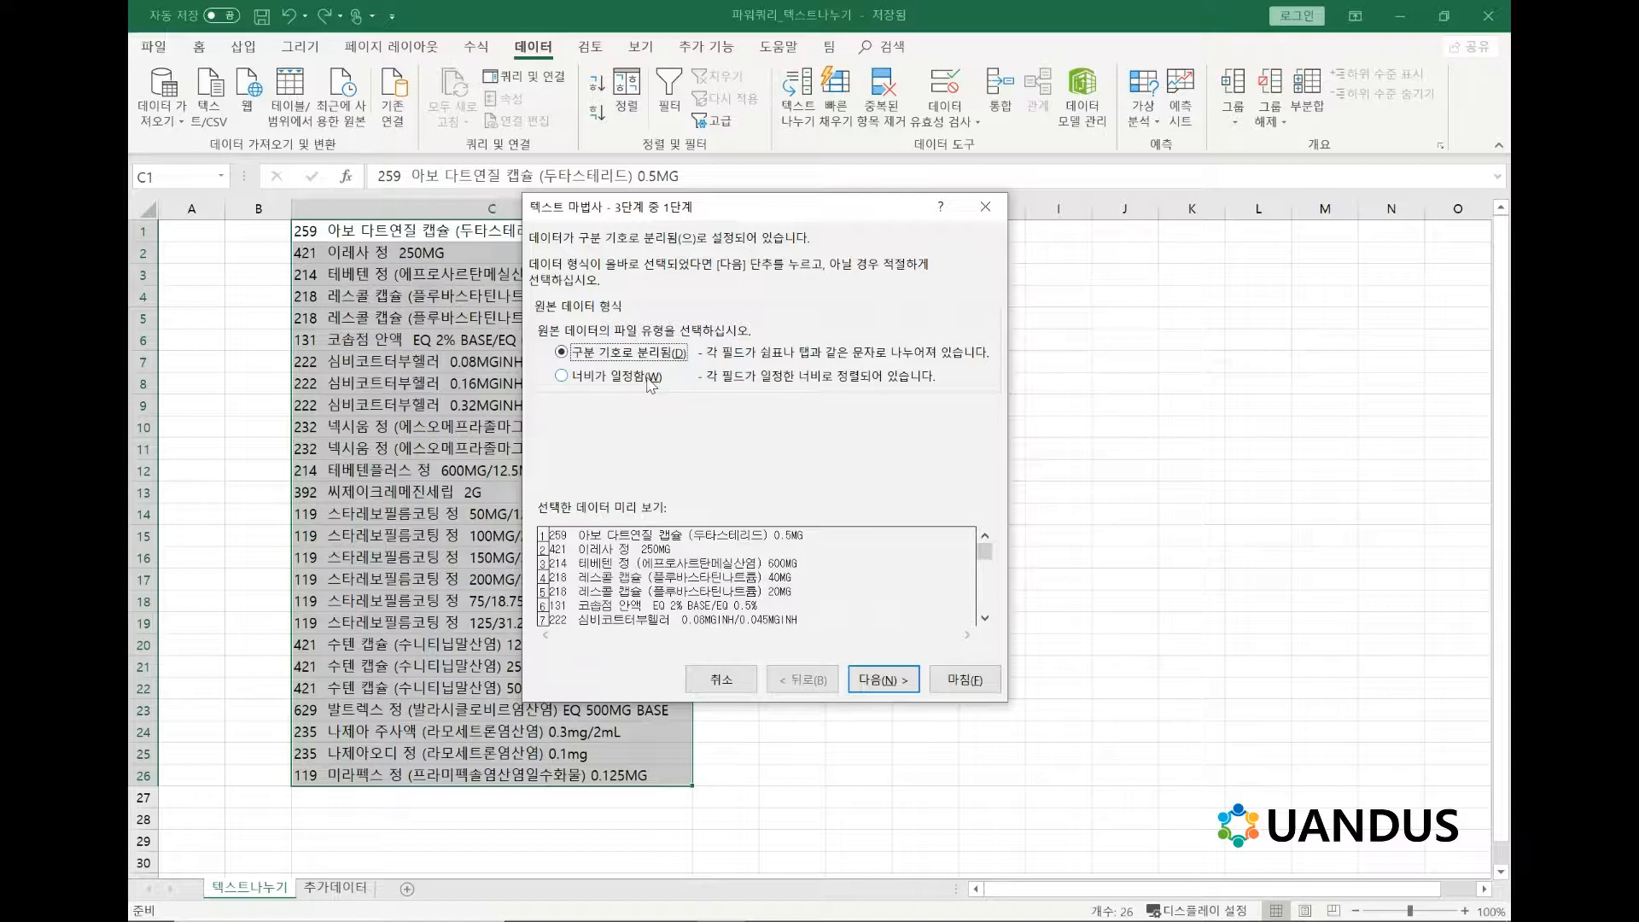
click(903, 686)
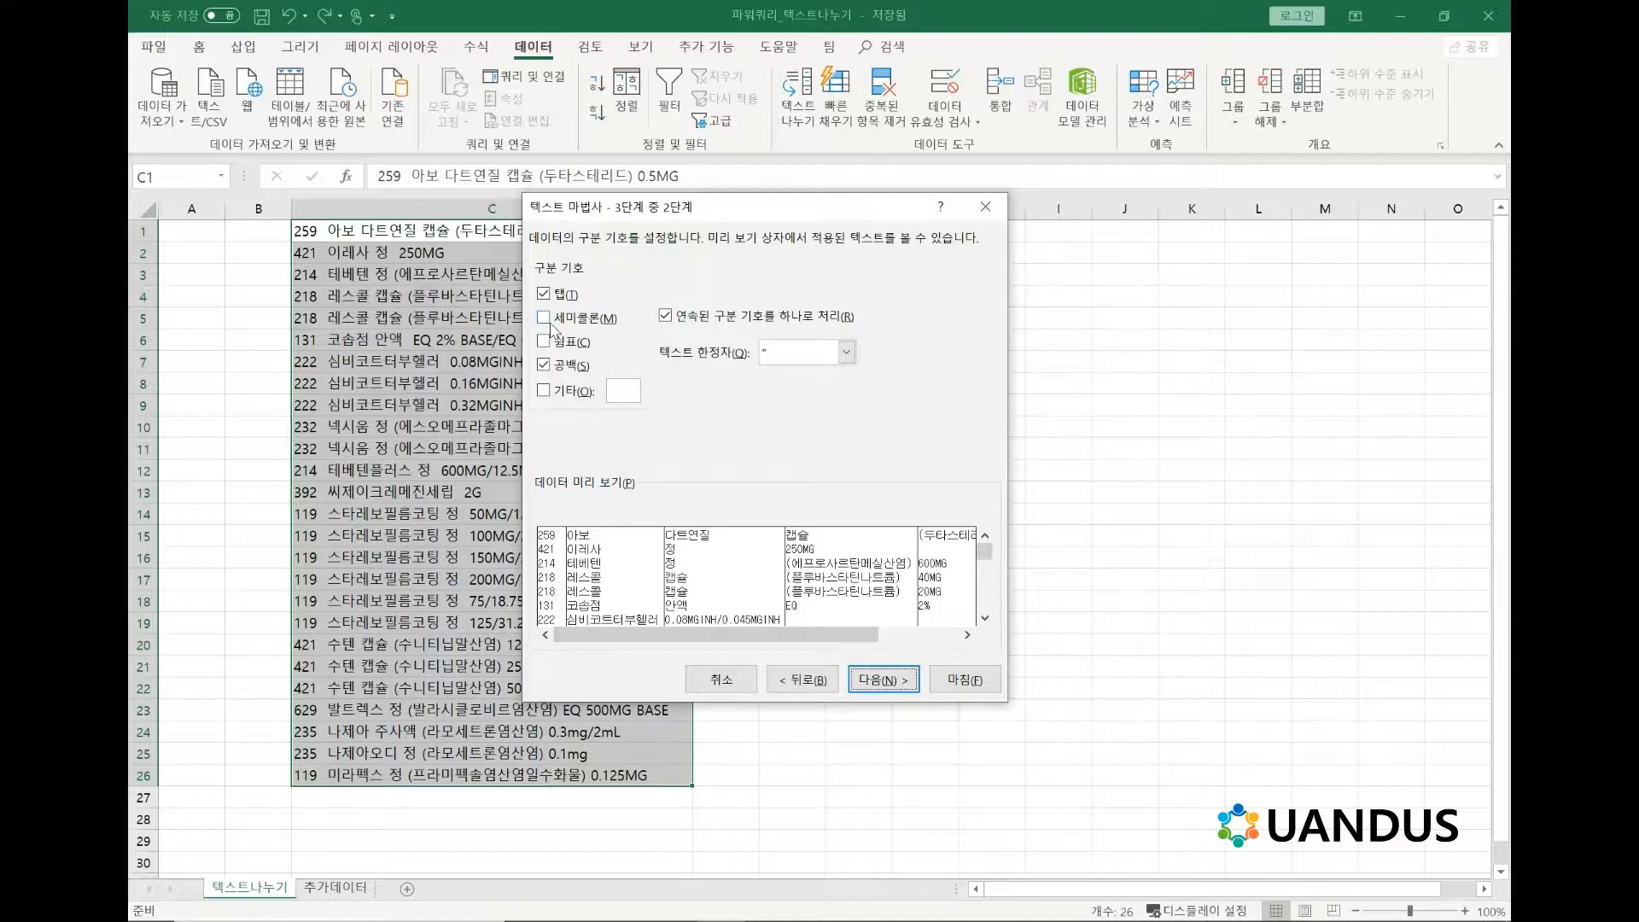
Compare the fixed-width and delimited split previews for the medicine list in the Text to Columns wizard.
click(802, 679)
click(623, 377)
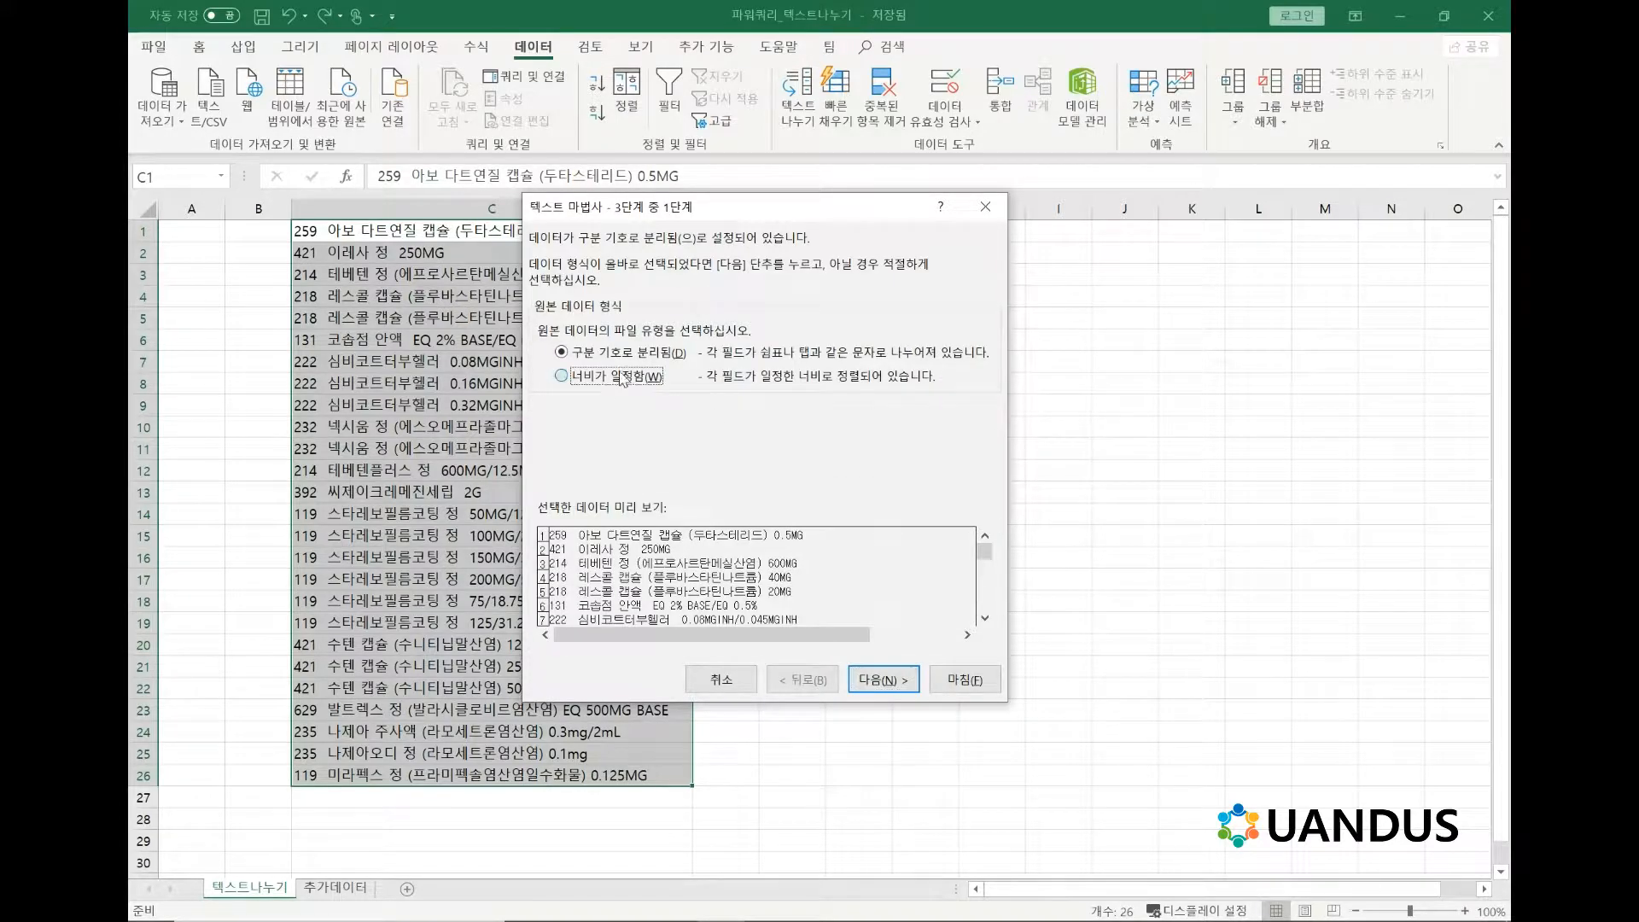
click(898, 681)
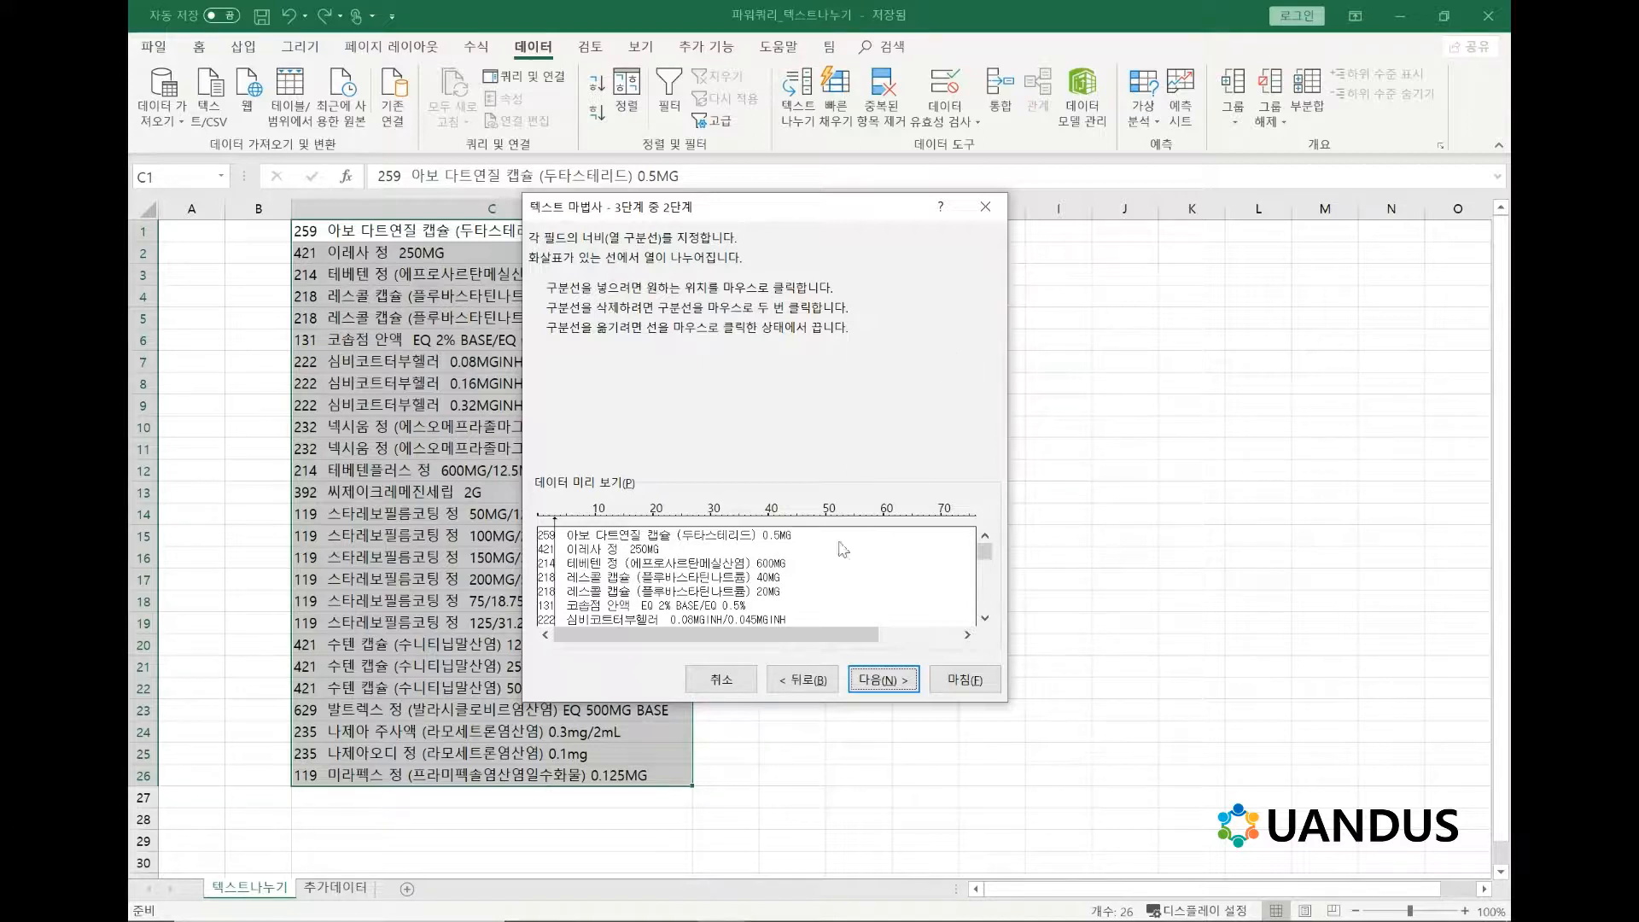
click(796, 683)
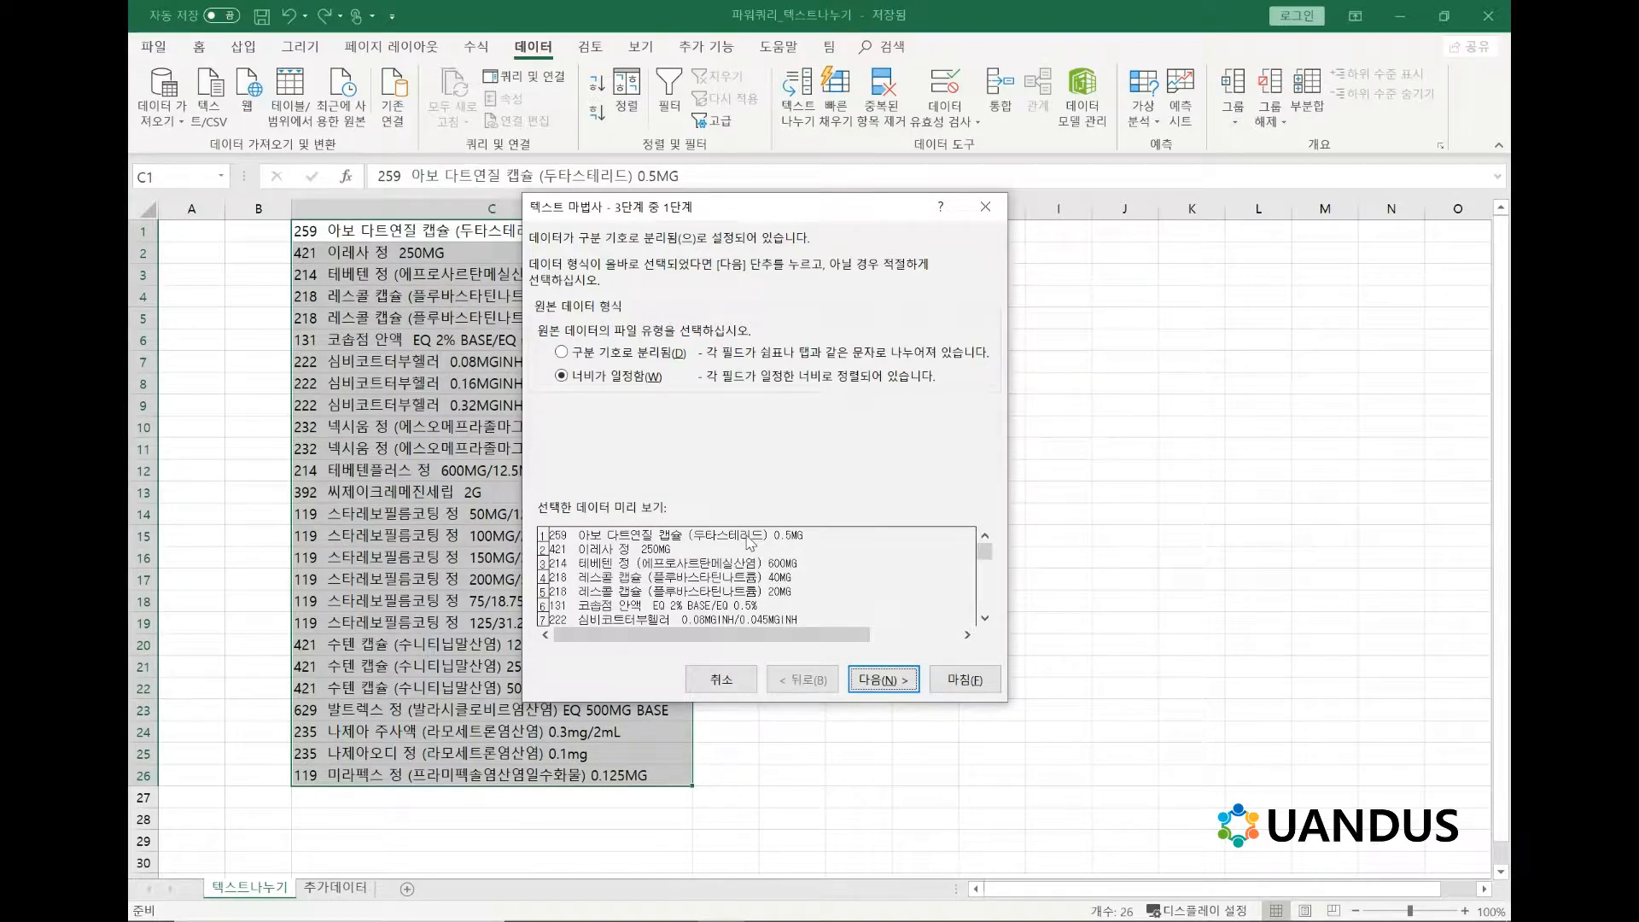
click(654, 358)
click(884, 680)
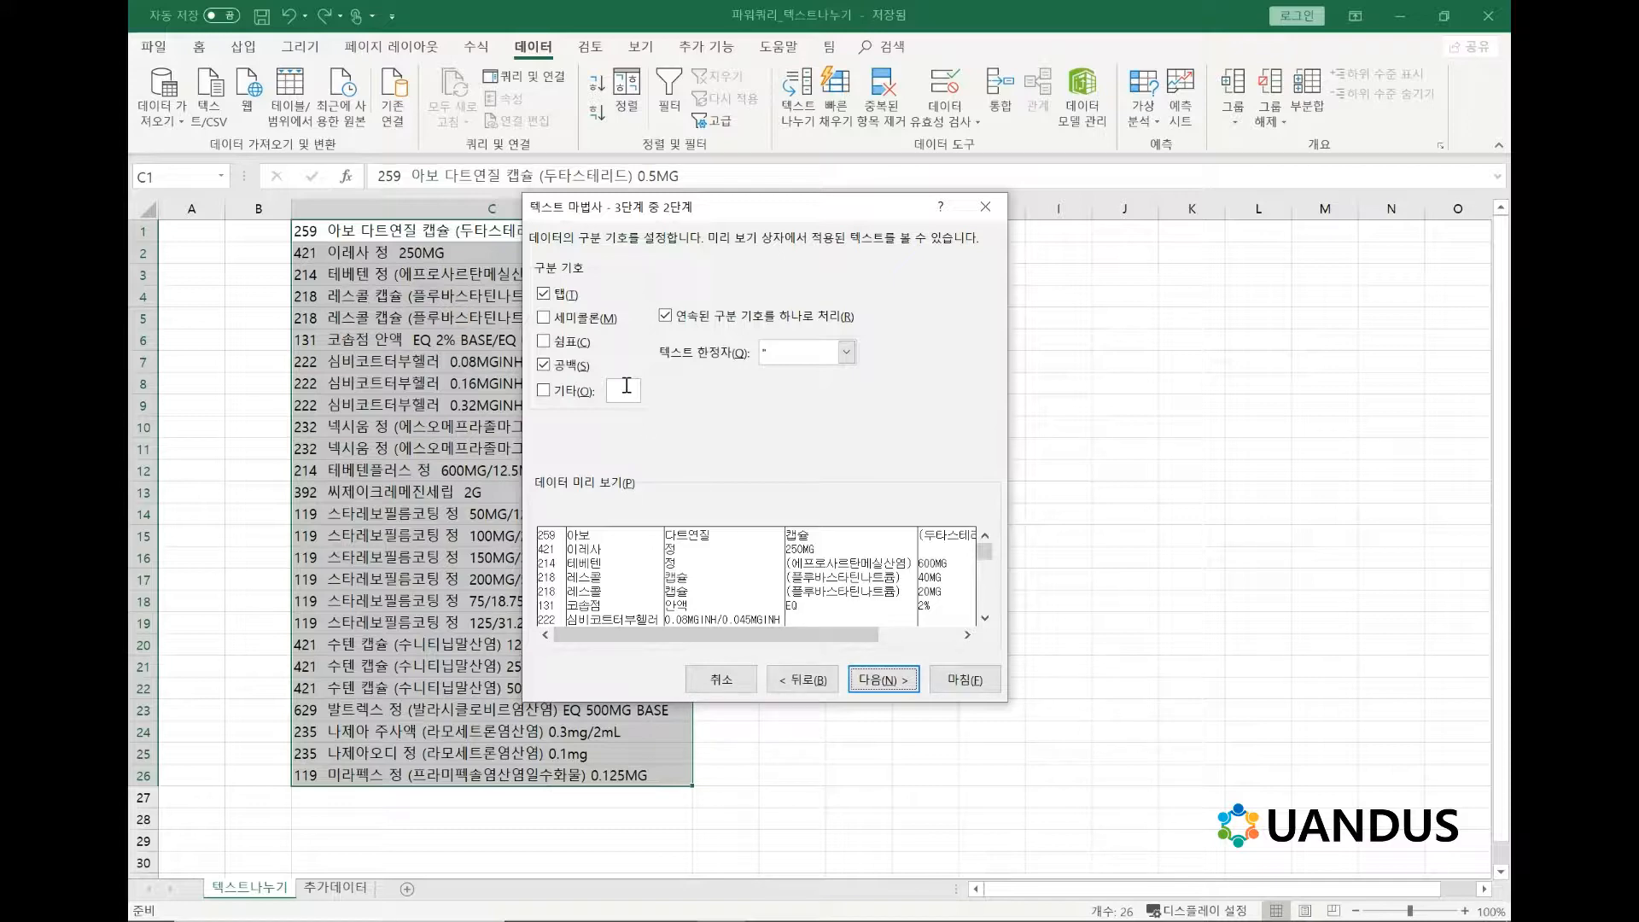
Try a fixed-width split with extra column breaks at about 16, 30 and 43 characters, and cancel the wizard.
click(815, 683)
click(607, 377)
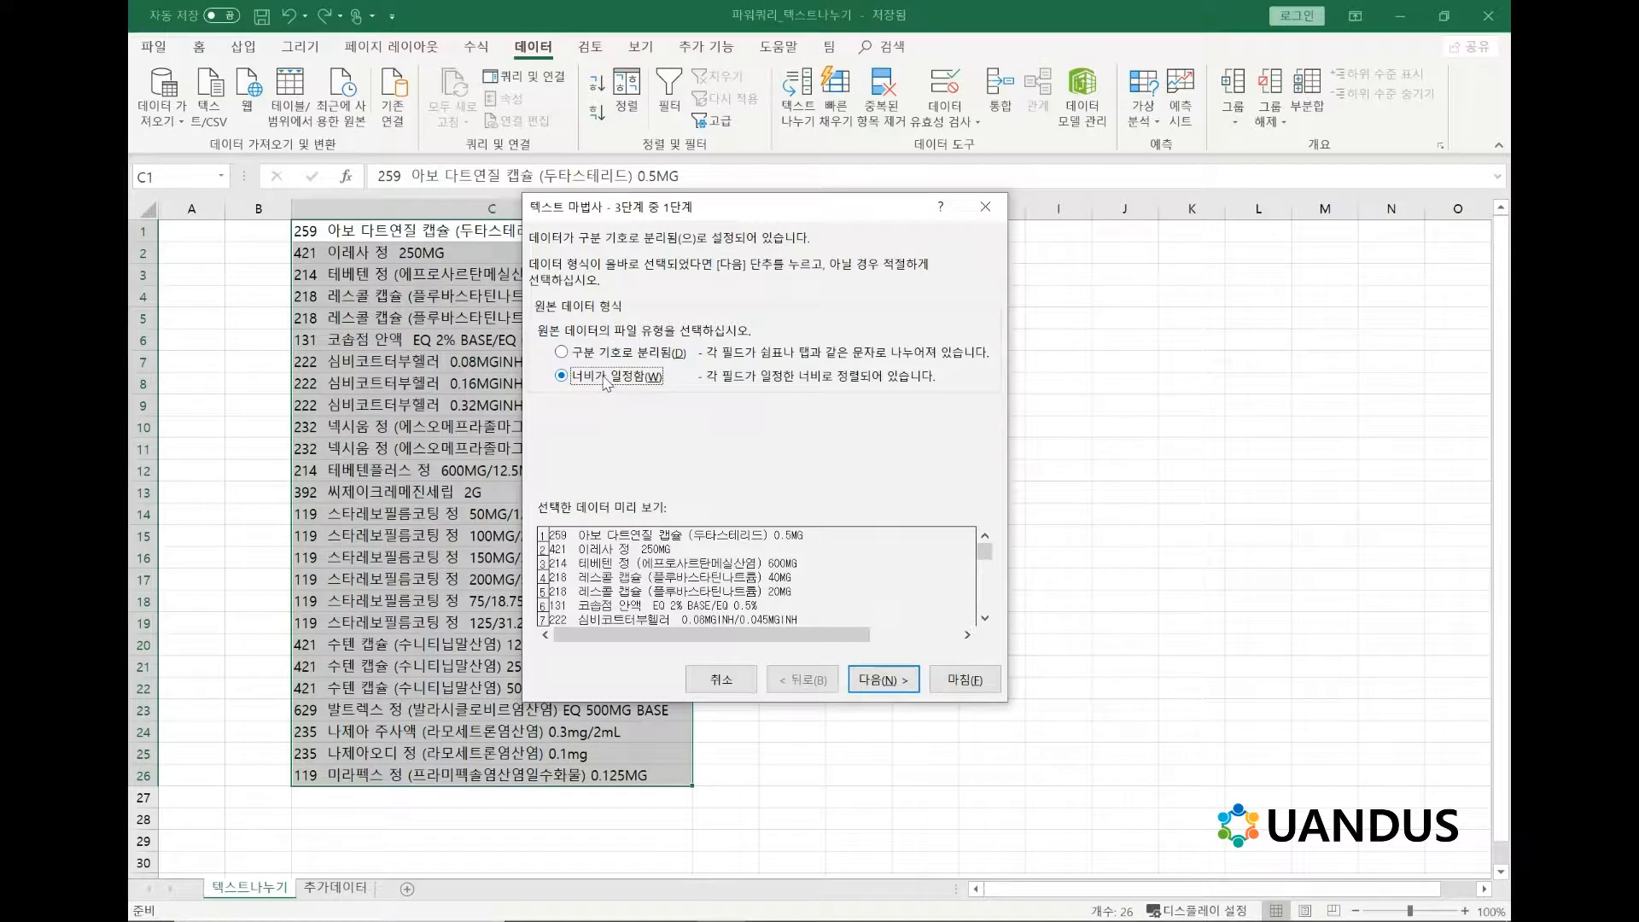
click(879, 681)
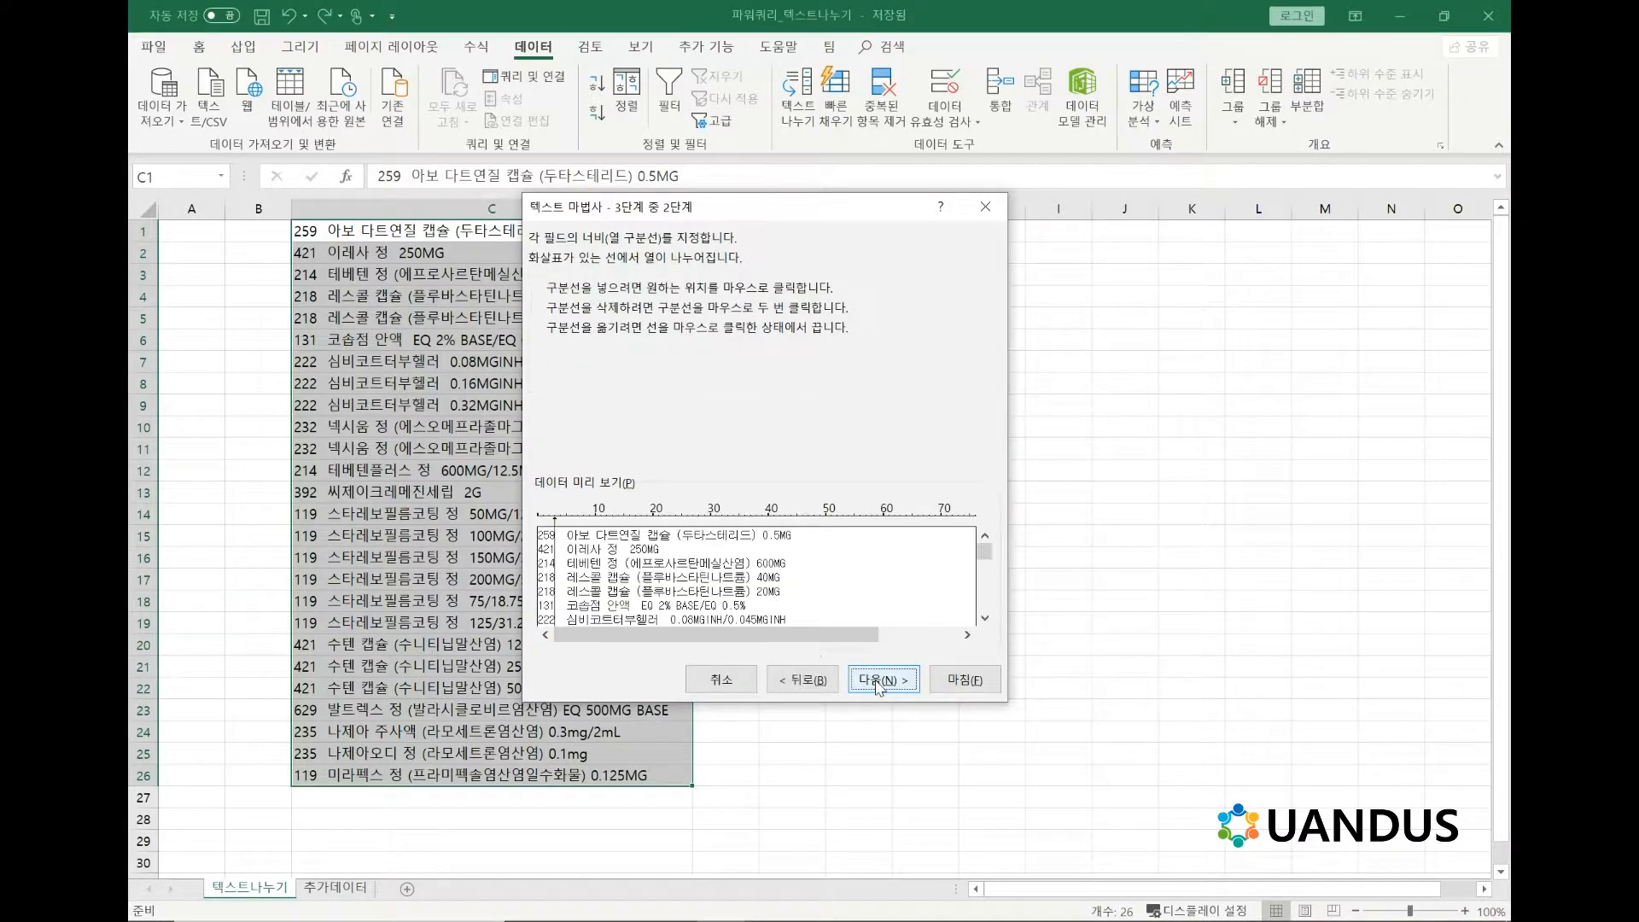
click(633, 518)
click(714, 519)
click(790, 519)
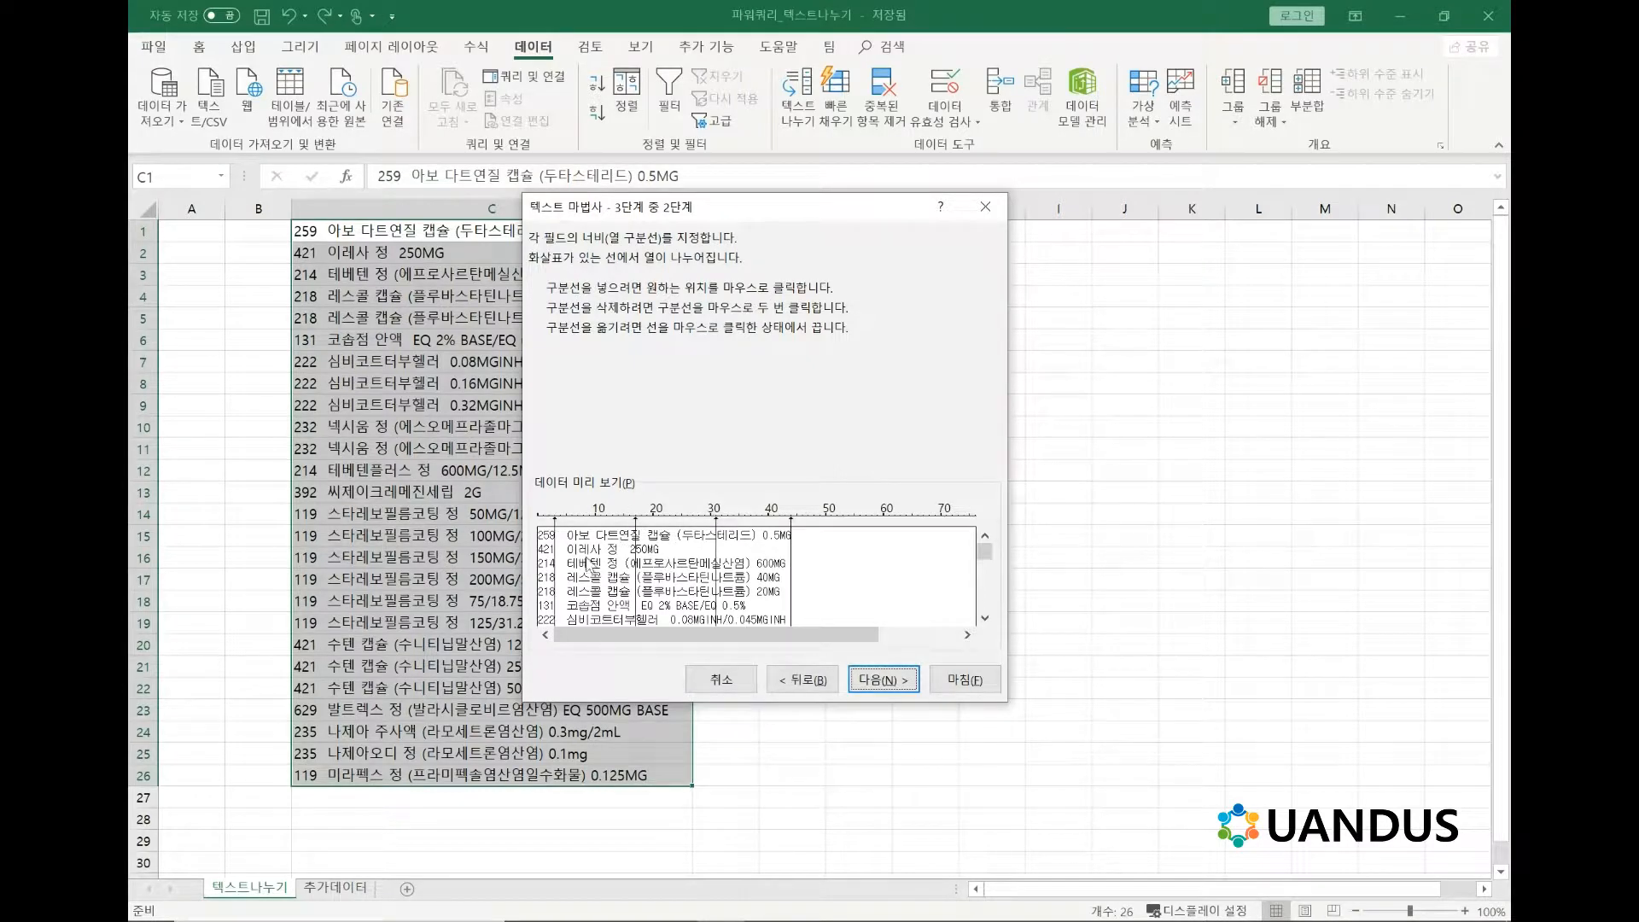
click(721, 680)
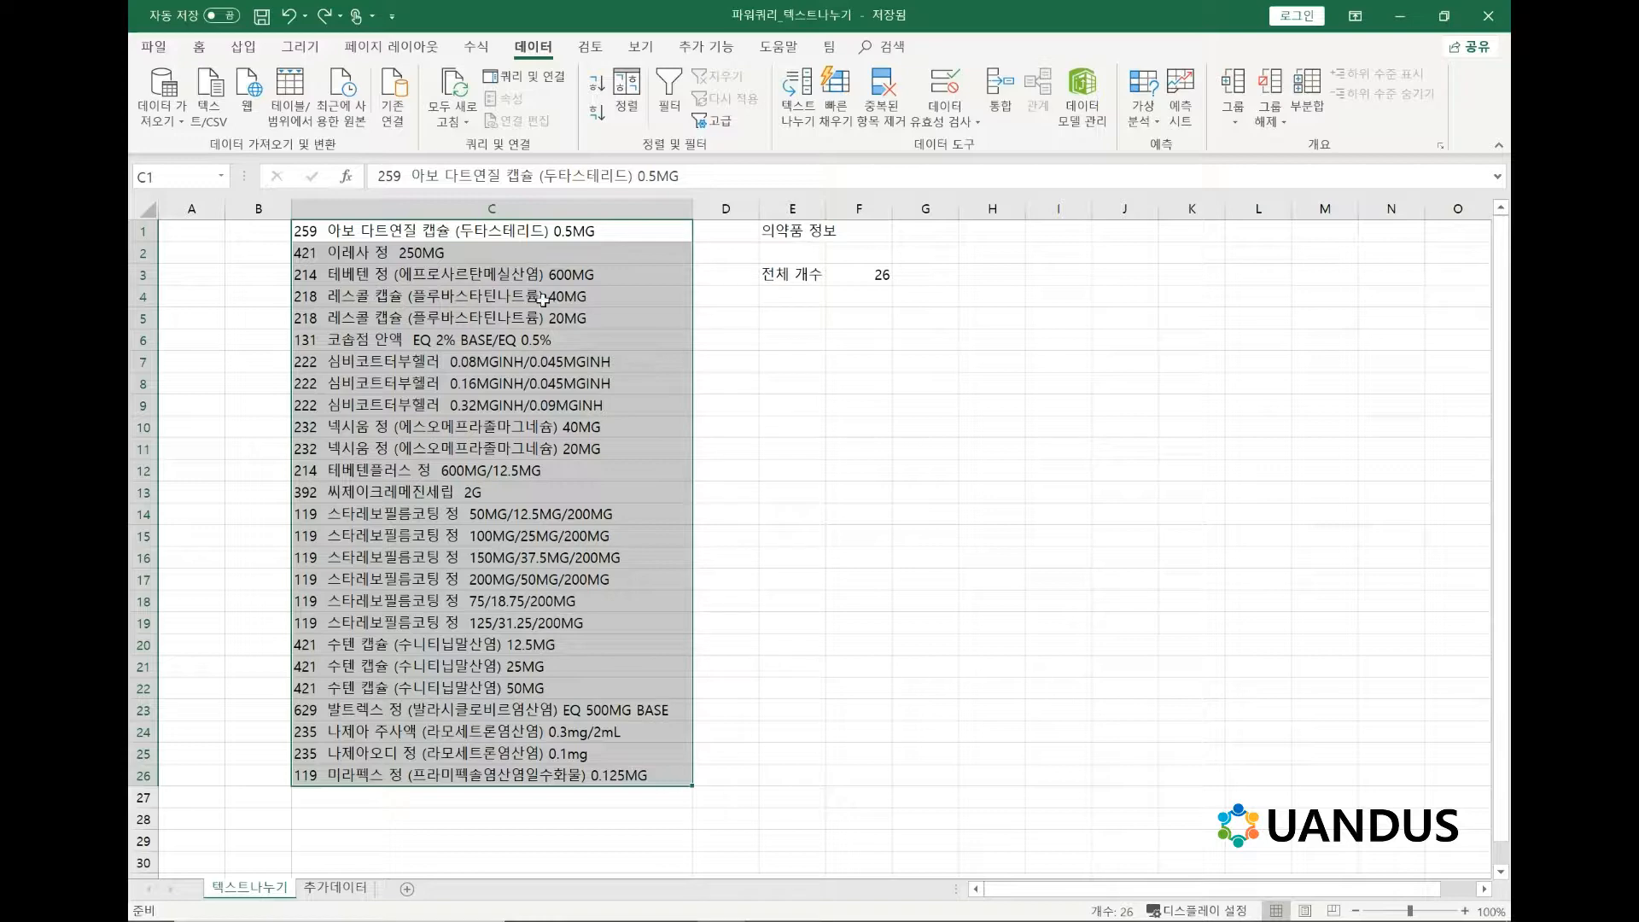
Try splitting column C with Text to Columns by tab and space, replacing the existing neighbouring data, and undo the split.
click(553, 501)
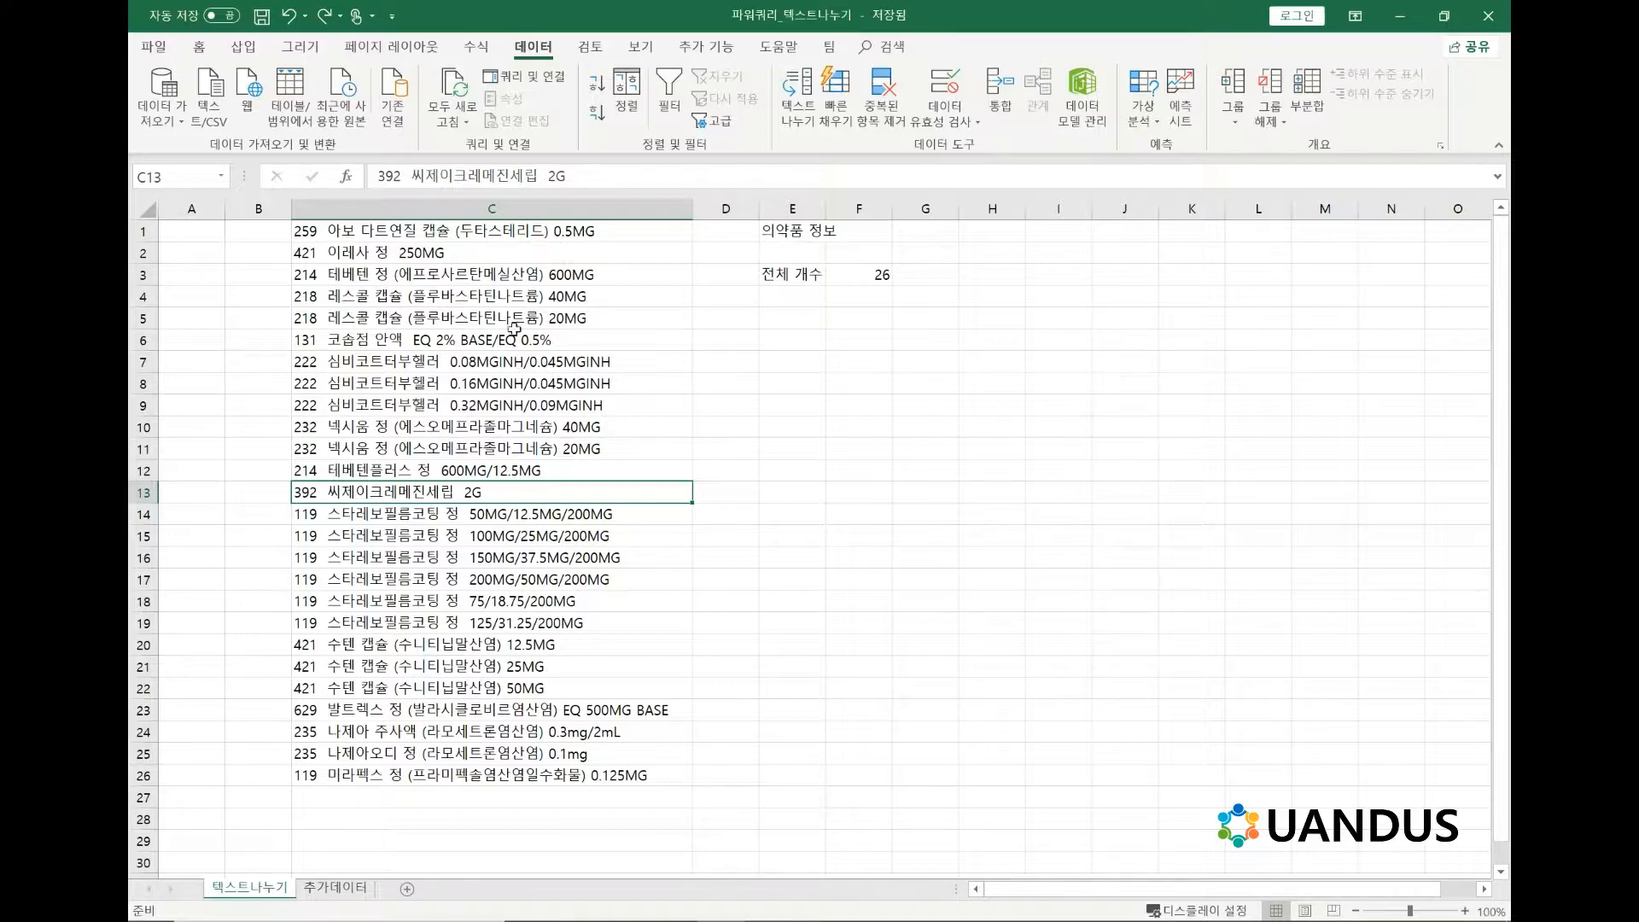
click(531, 212)
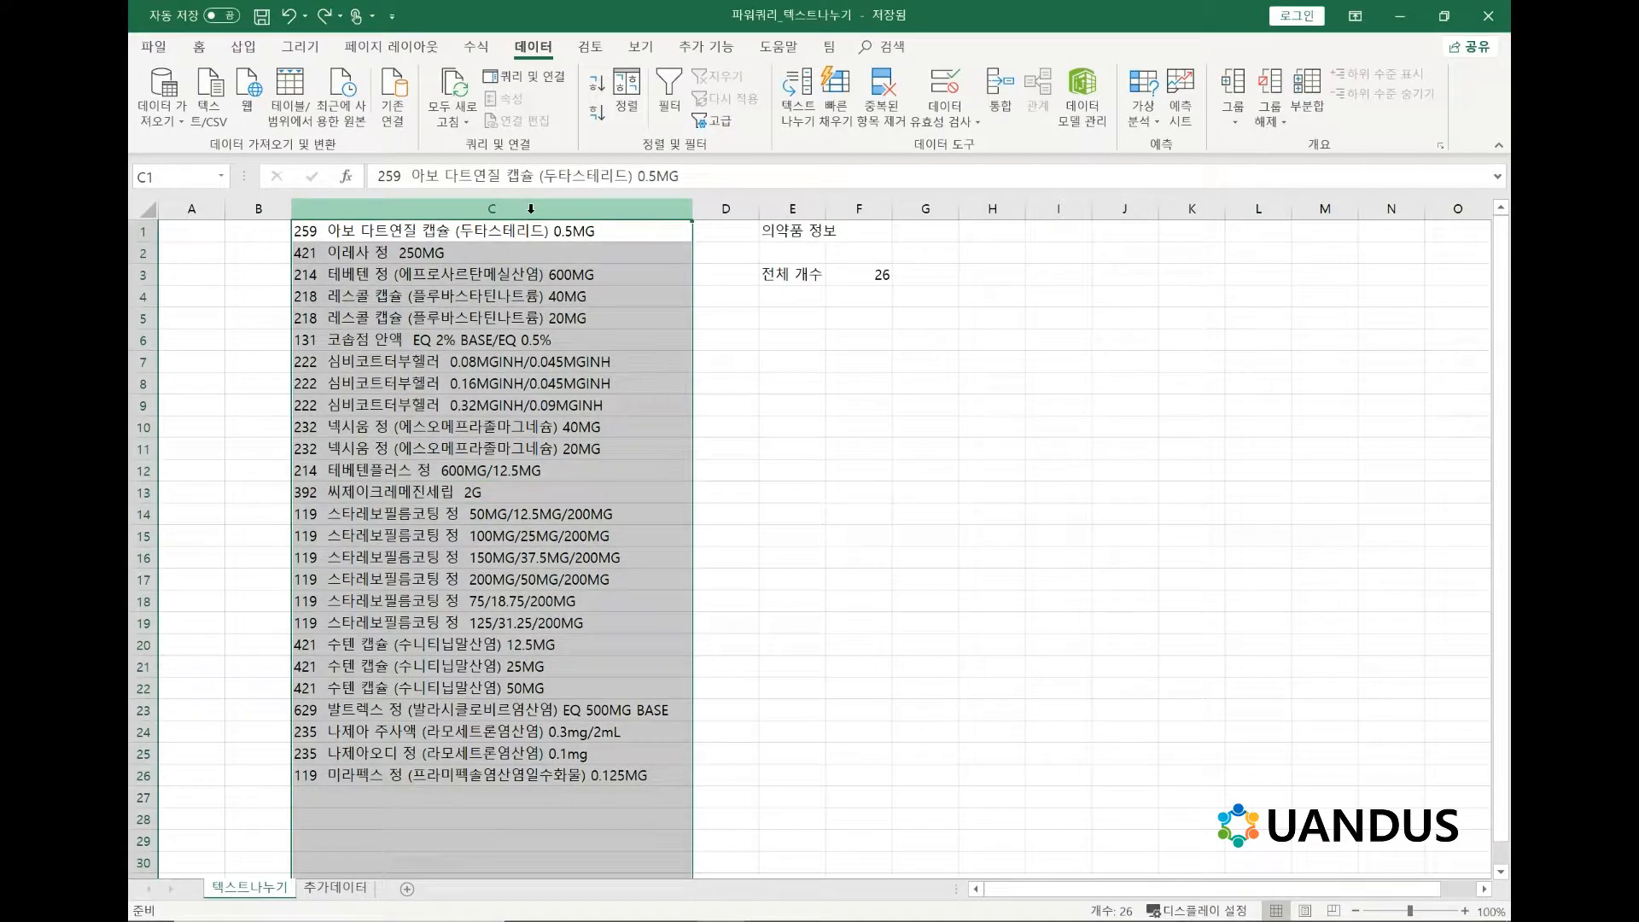
click(789, 107)
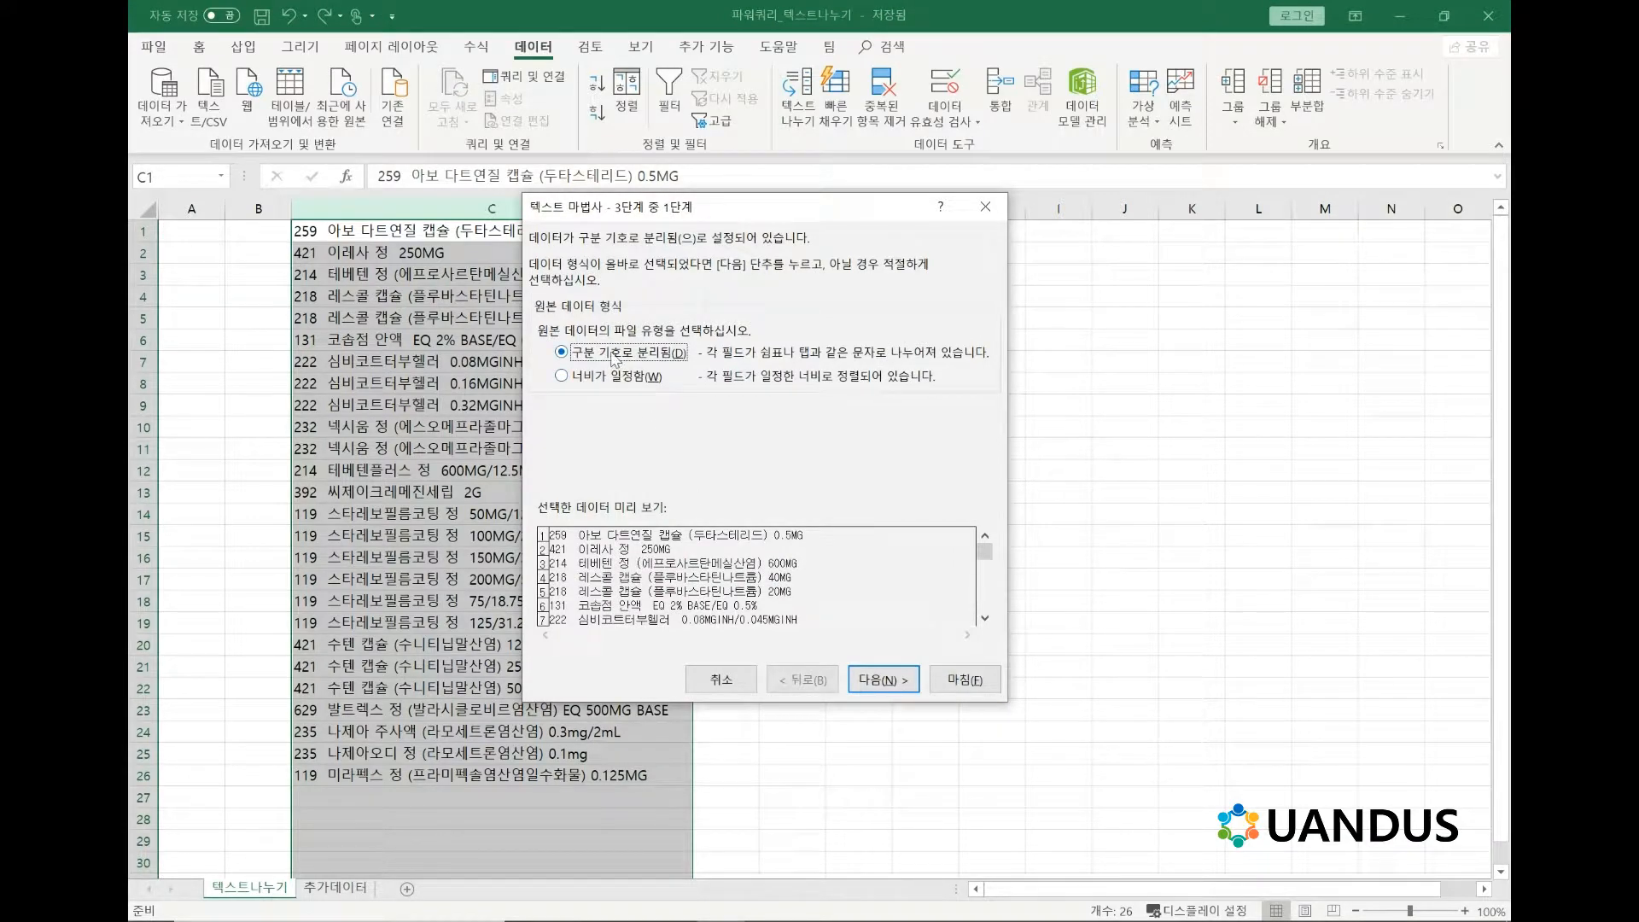
click(868, 680)
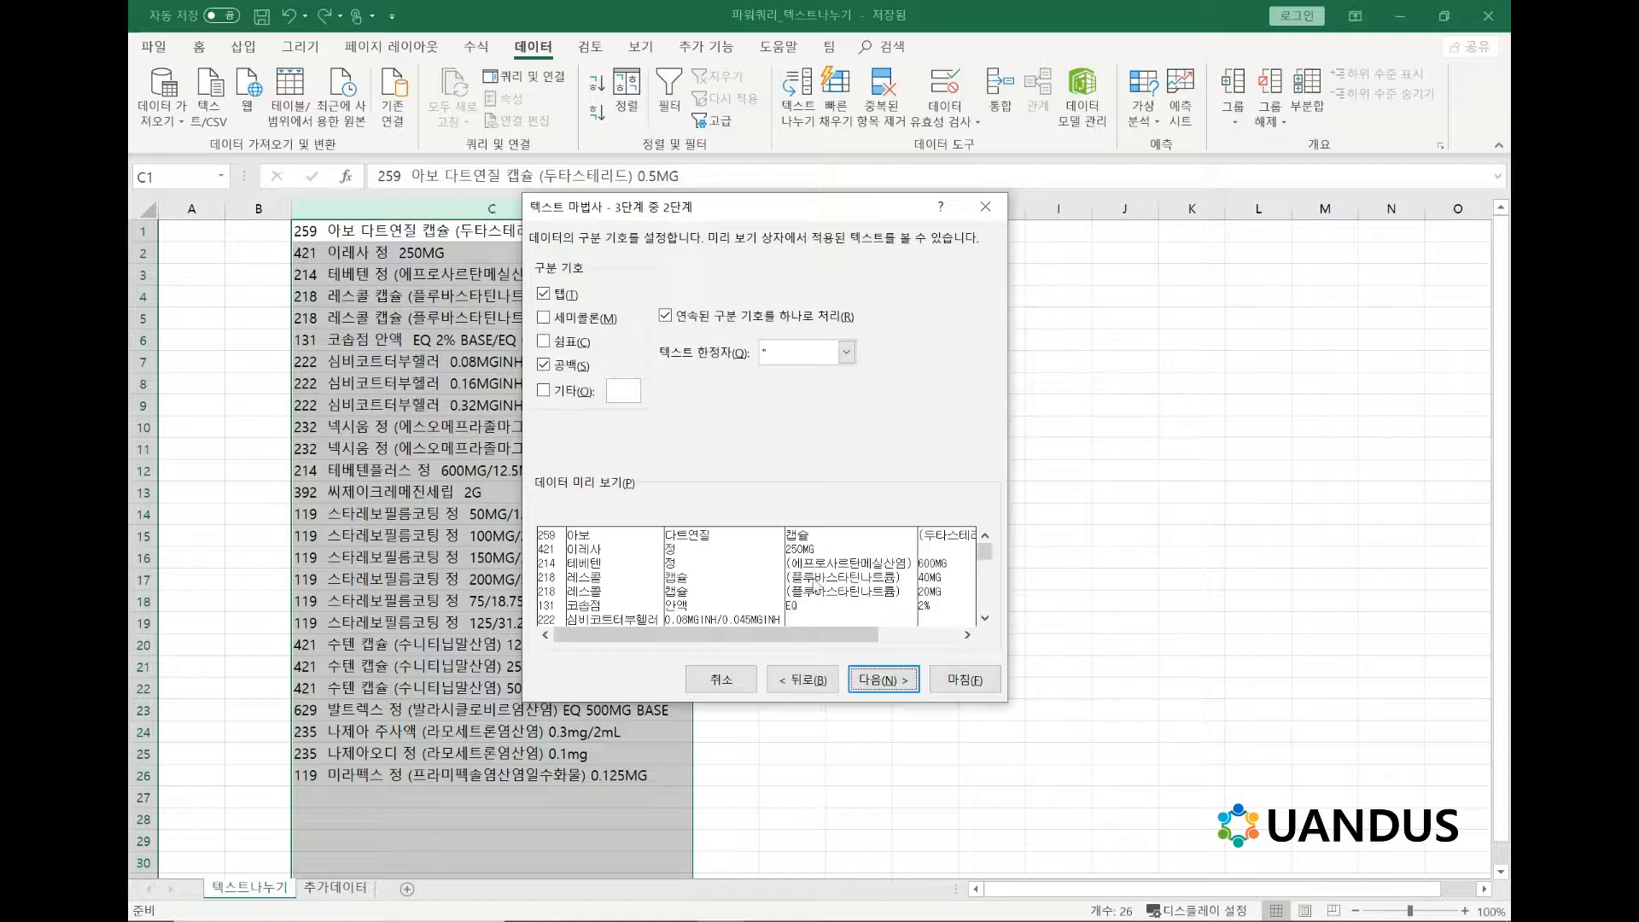
click(970, 683)
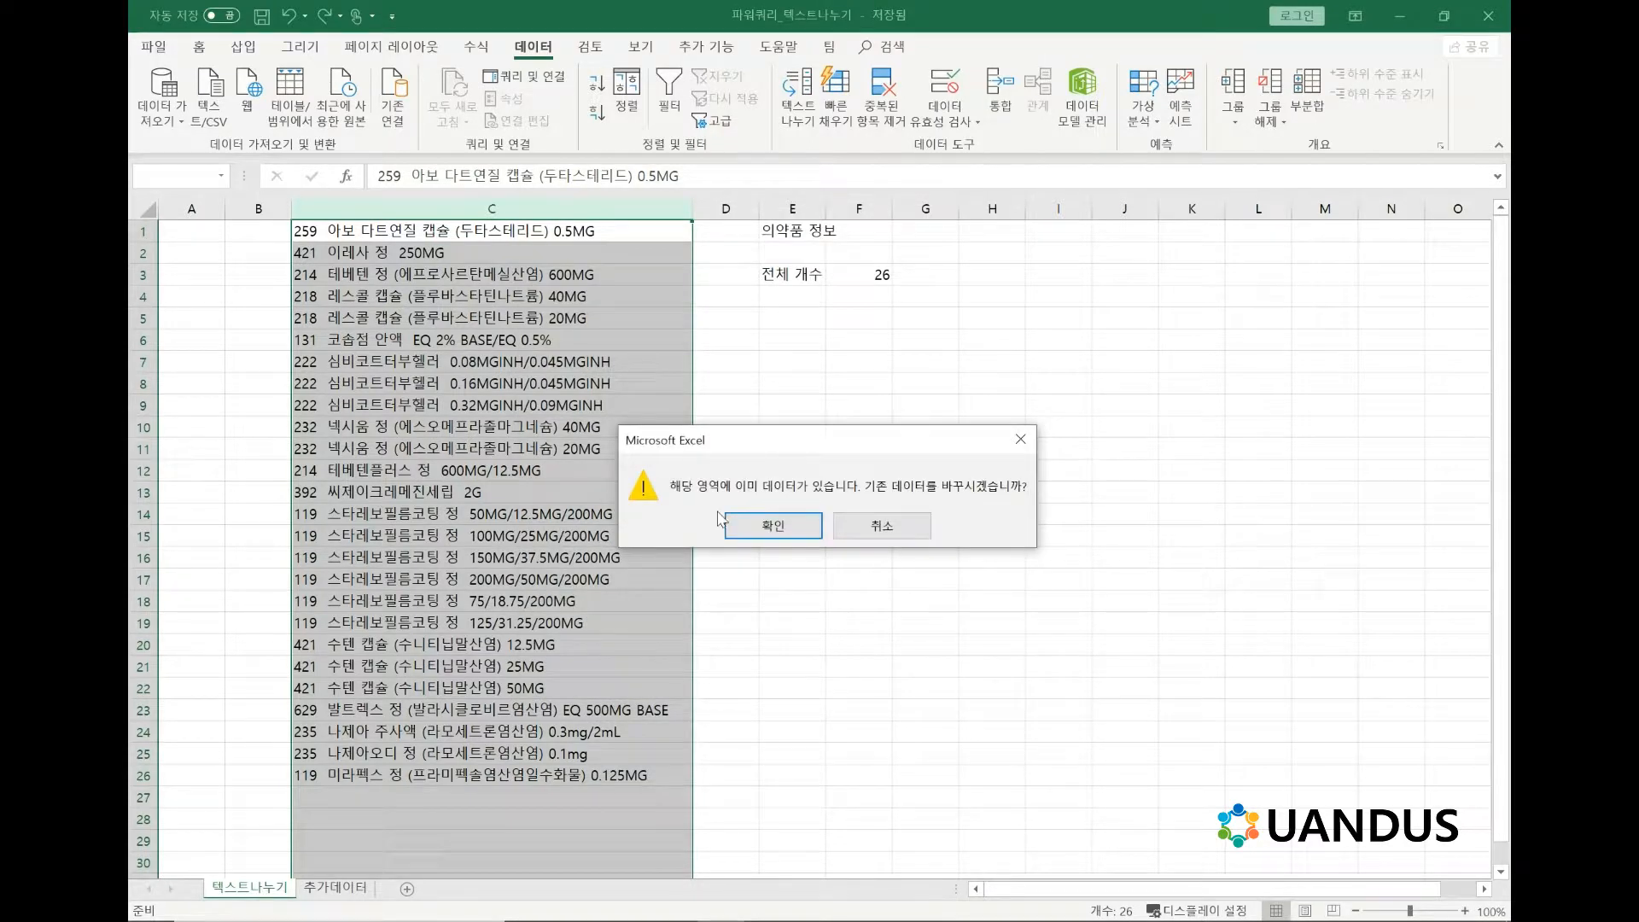
drag(740, 438, 735, 290)
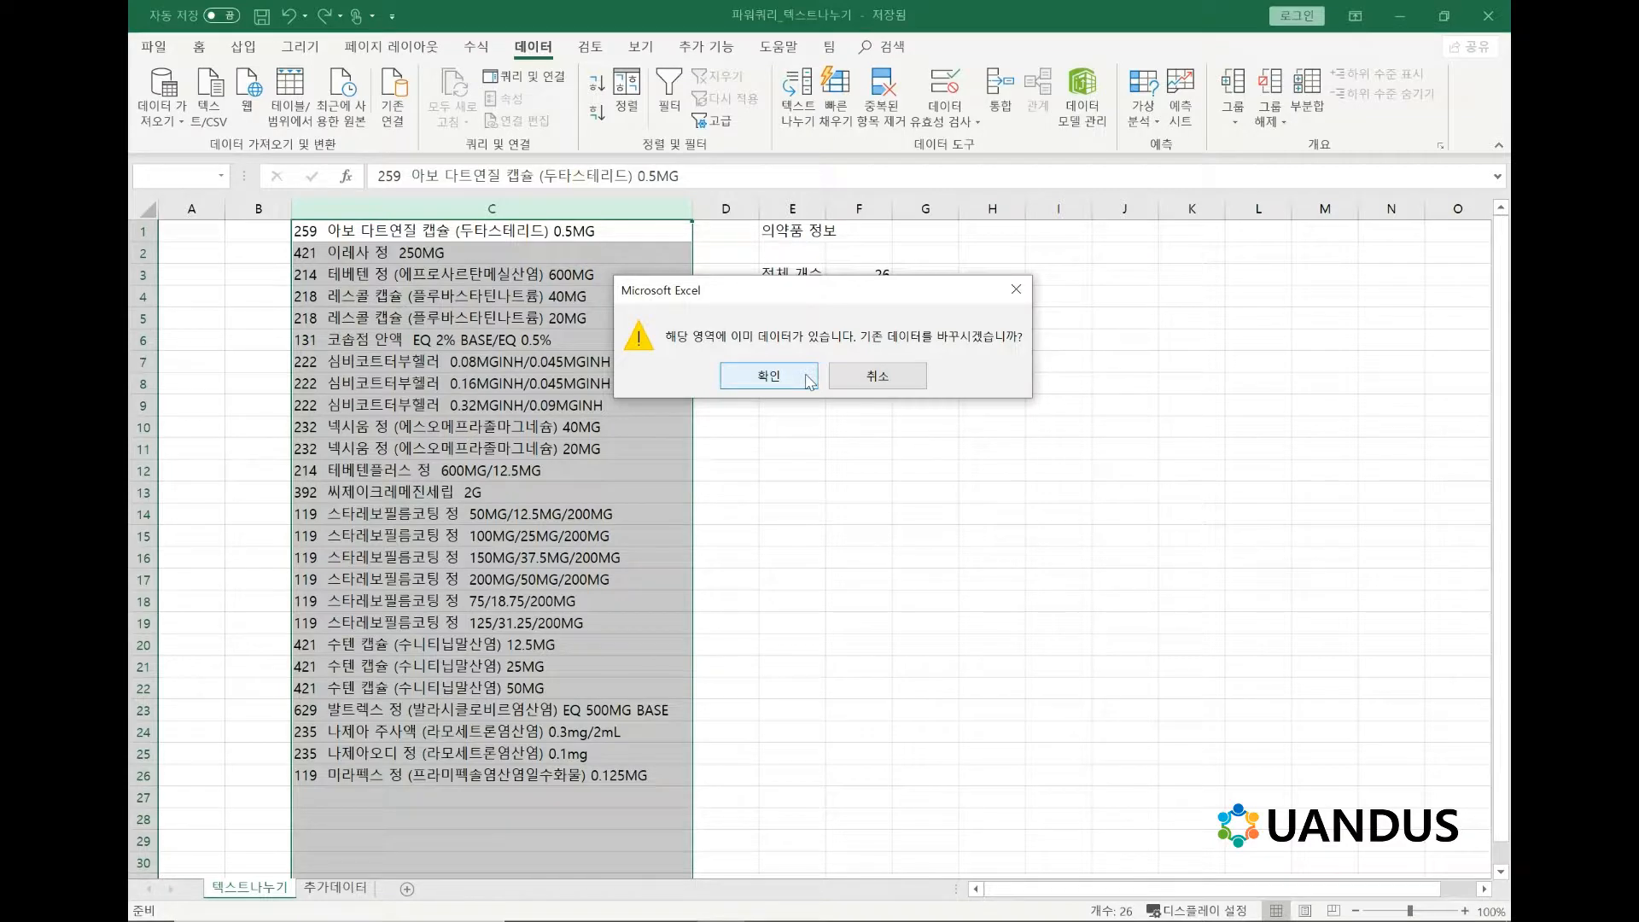
click(809, 379)
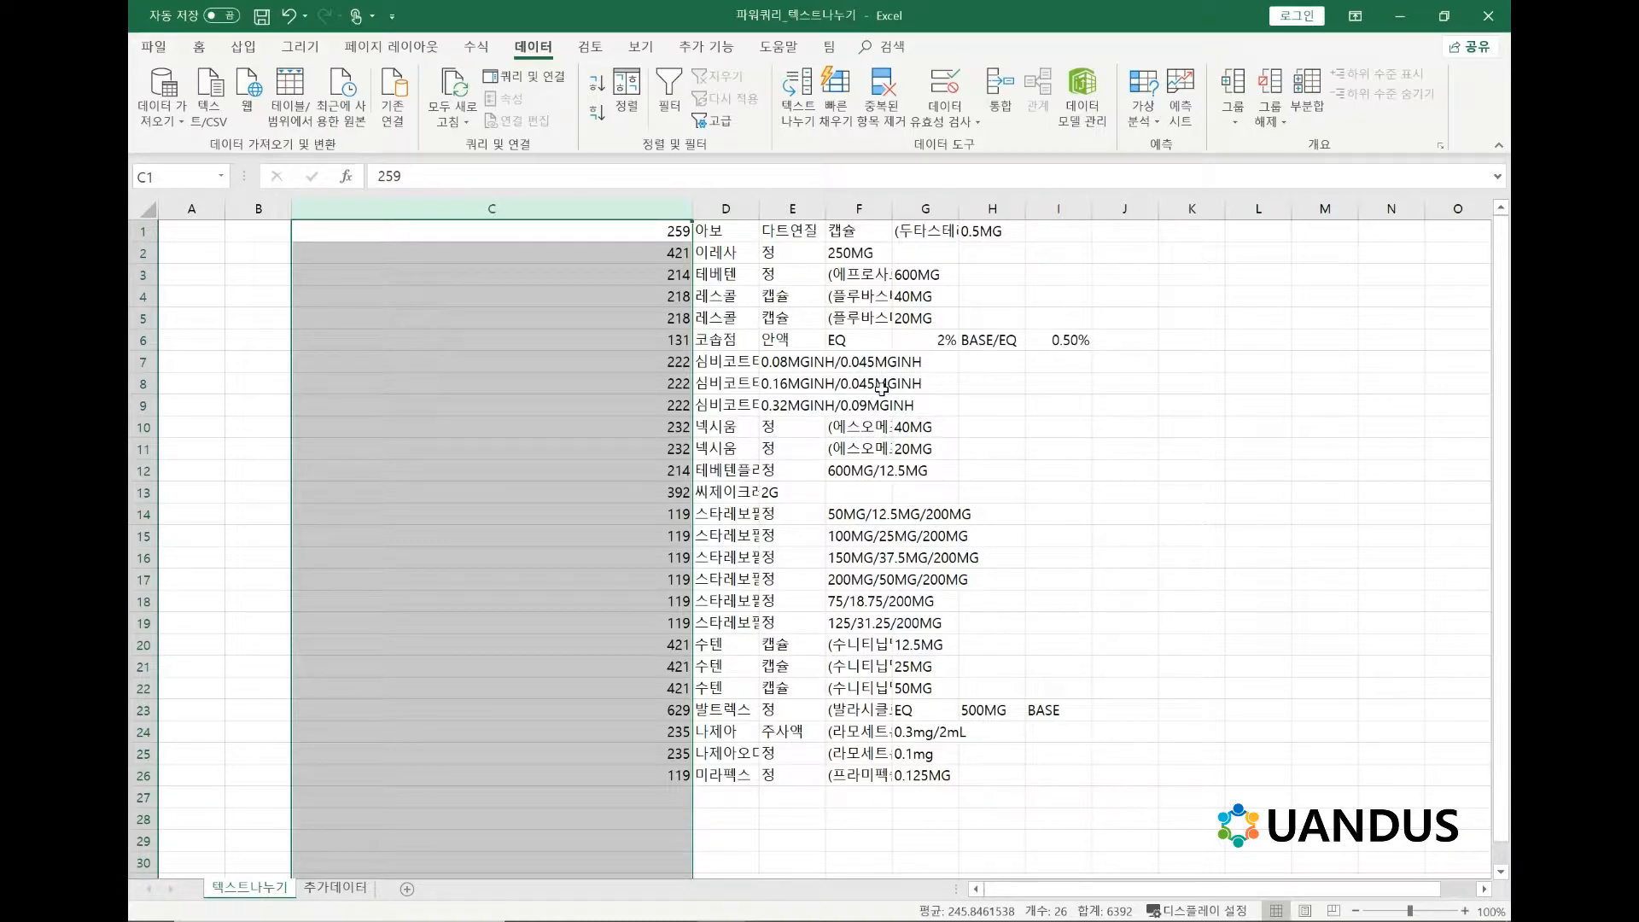
key(ctrl+z)
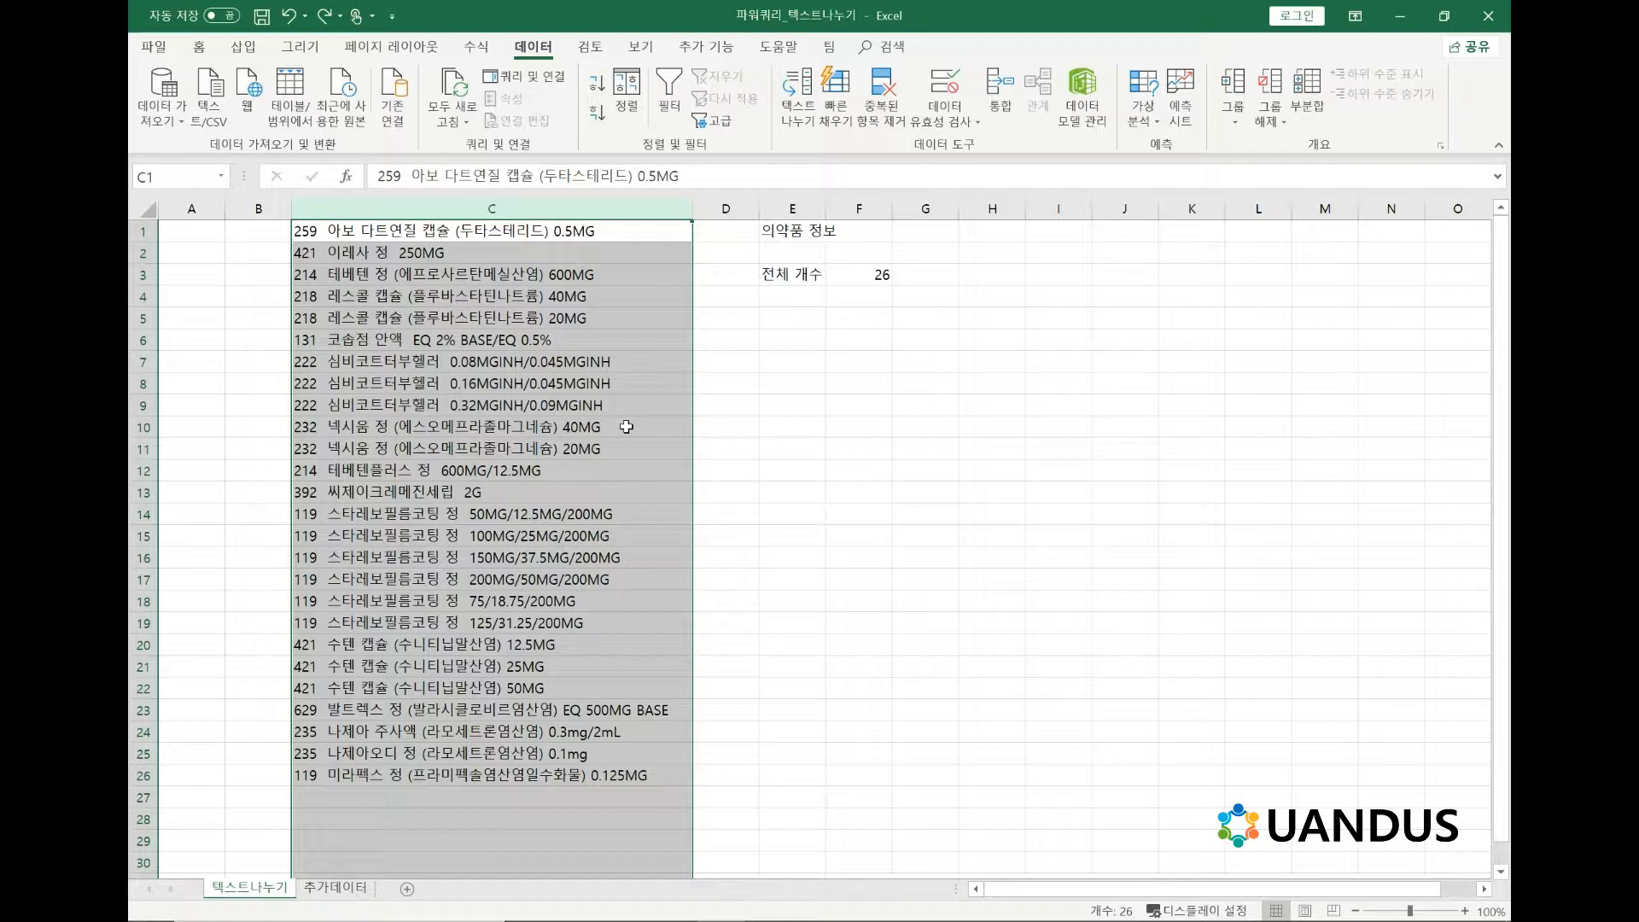
click(627, 426)
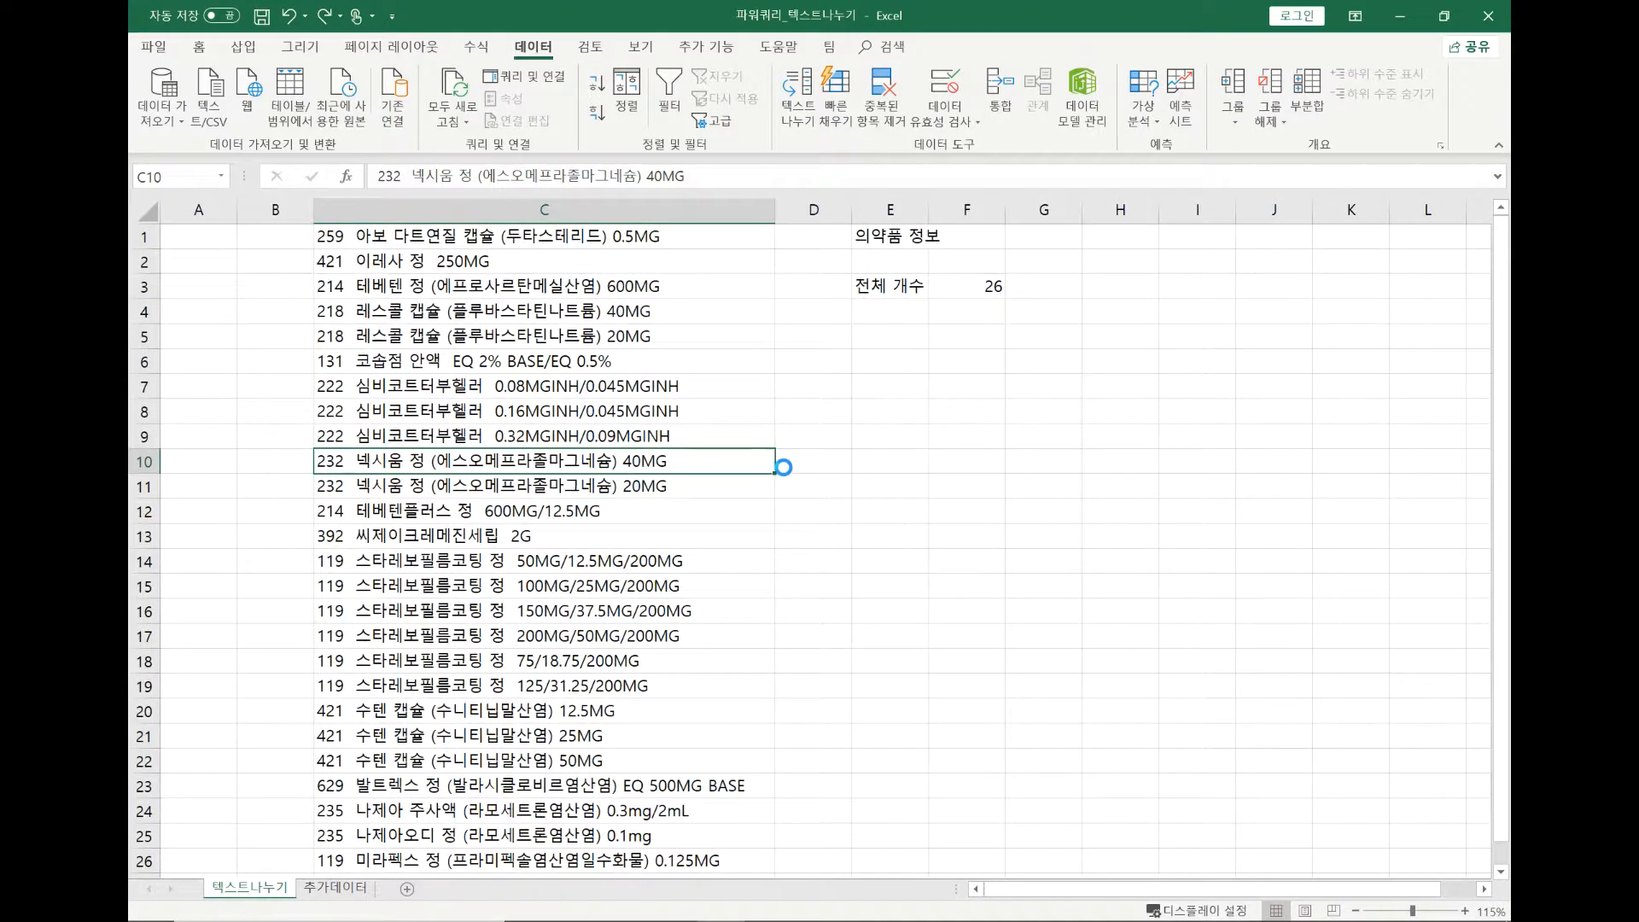
Try extracting the first 3 characters of C5 into D5 with the formula =LEFT(C5,3).
scroll(786, 470, up, 3)
scroll(986, 498, up, 4)
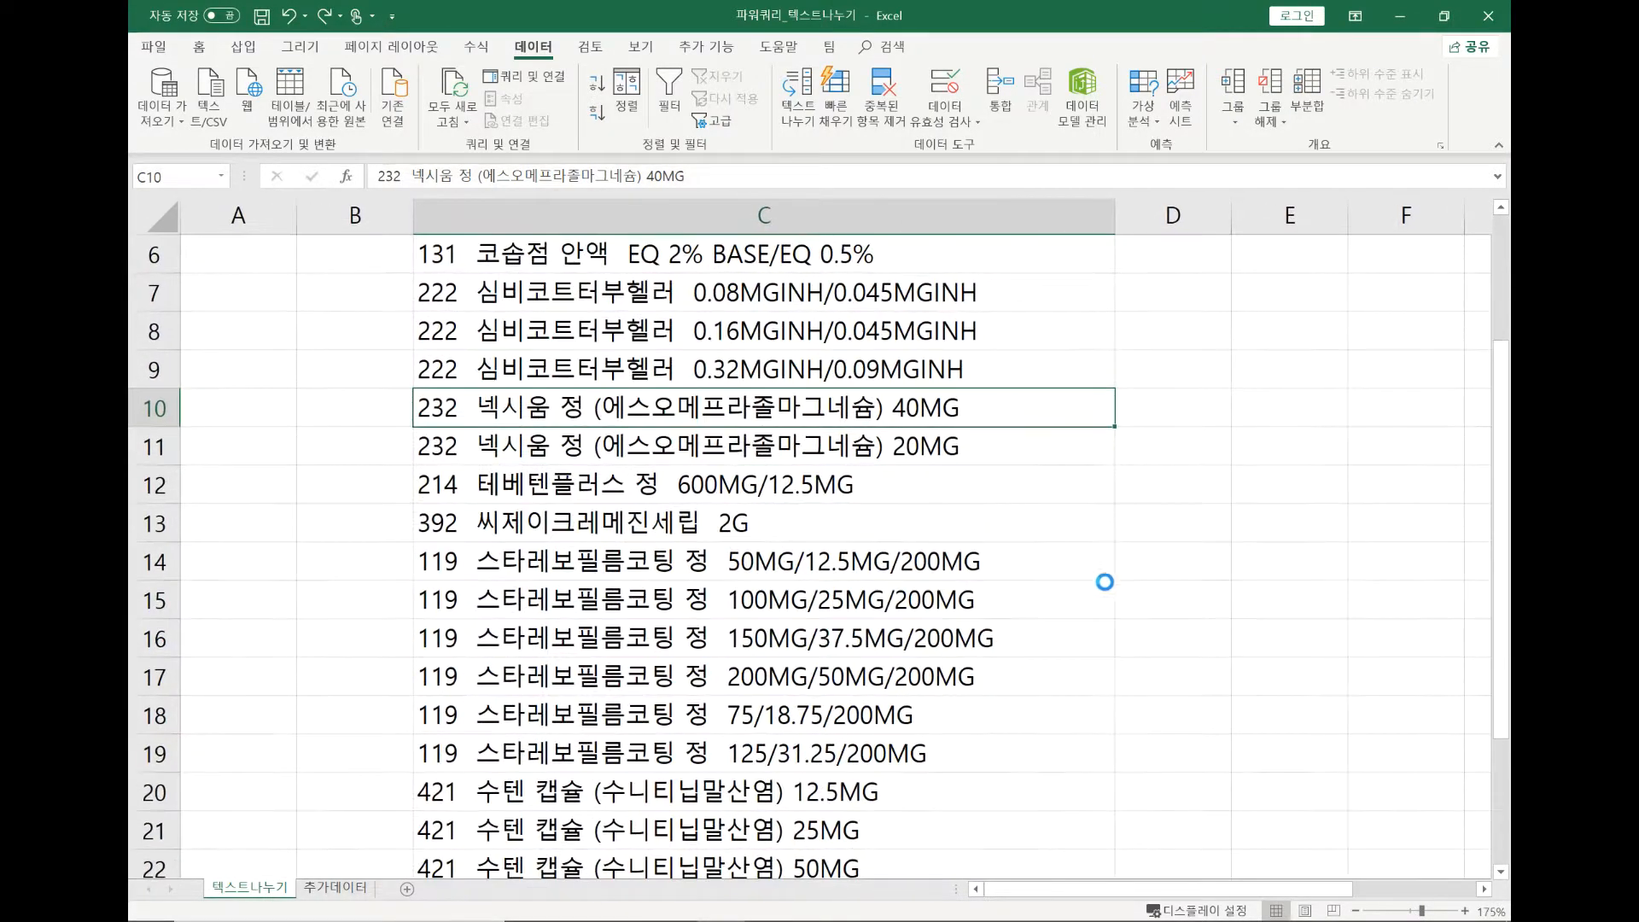
drag(1250, 890, 1371, 897)
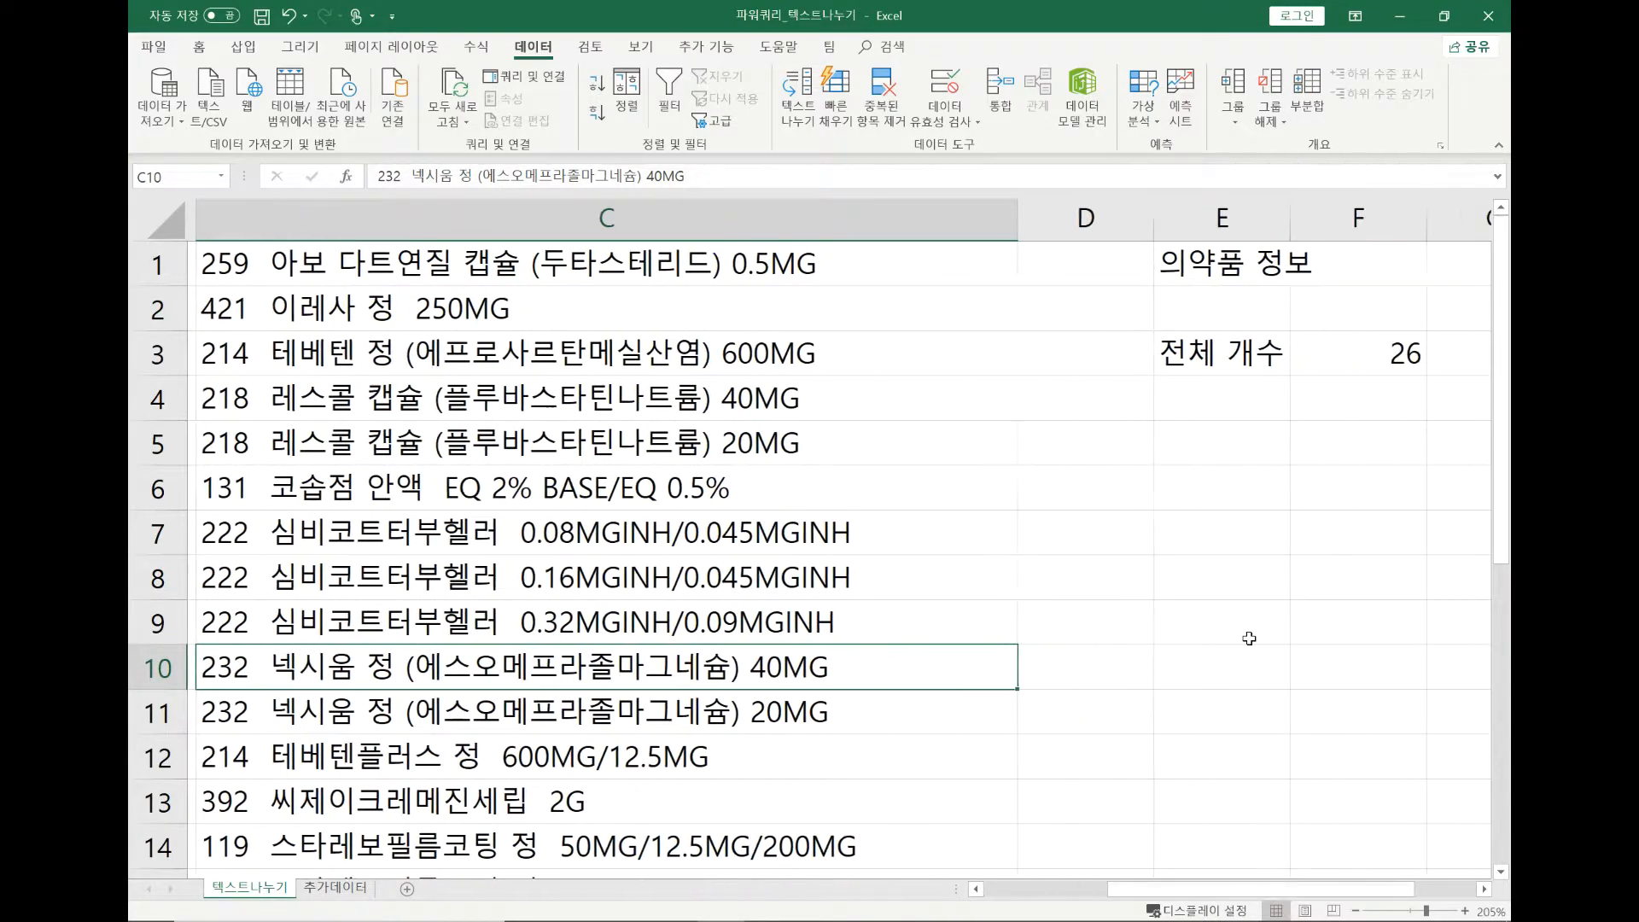
click(1111, 447)
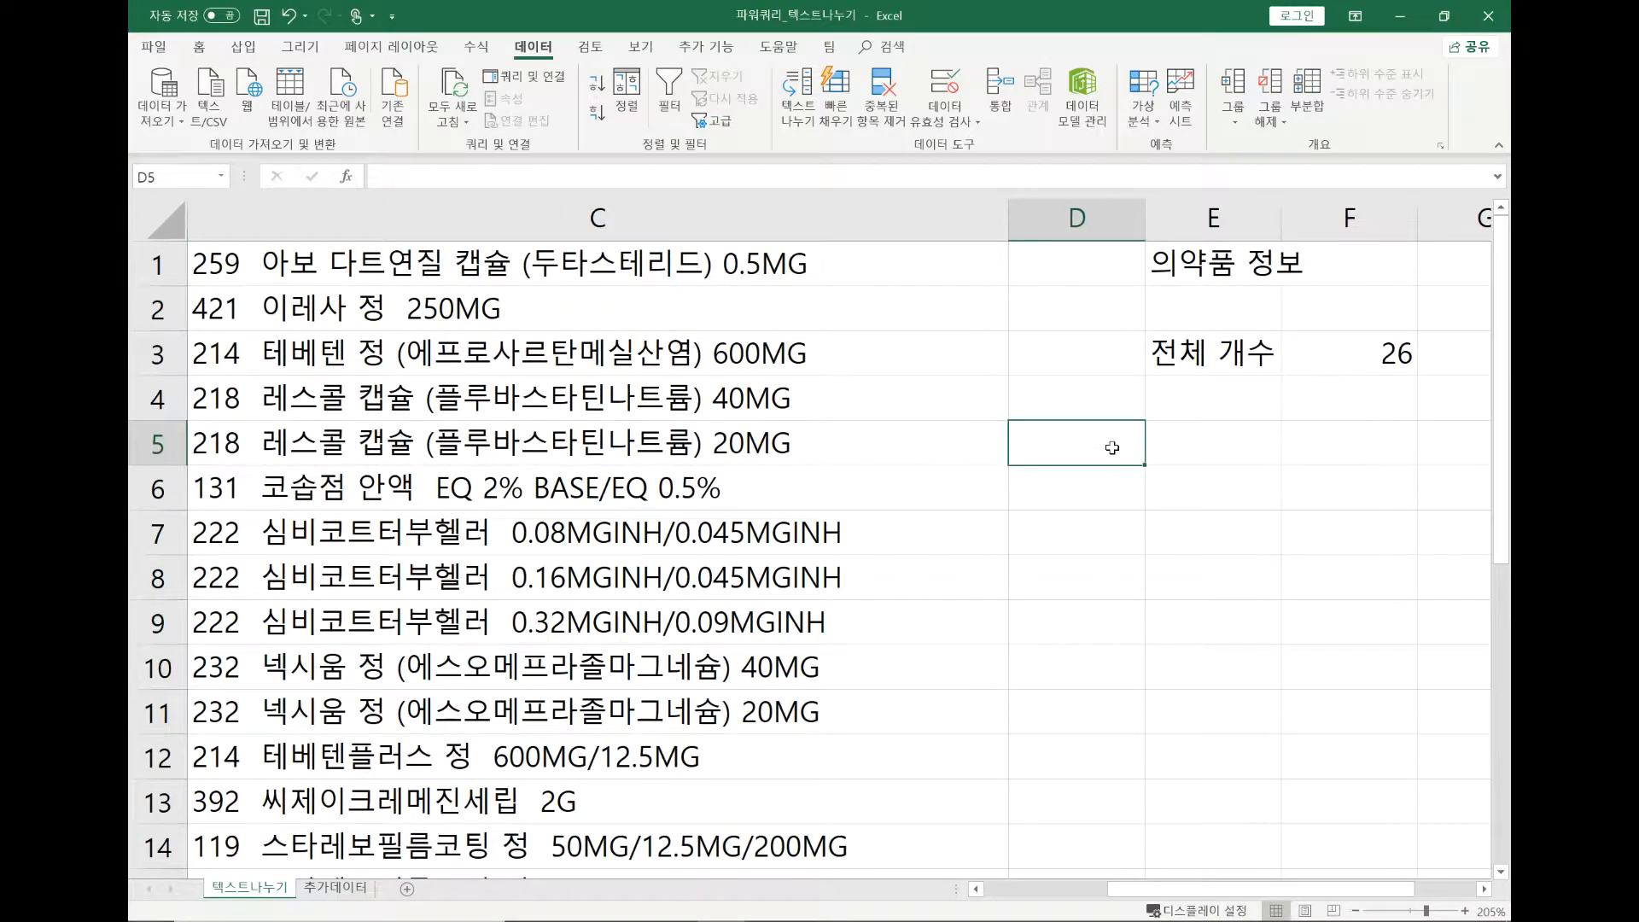
text(=)
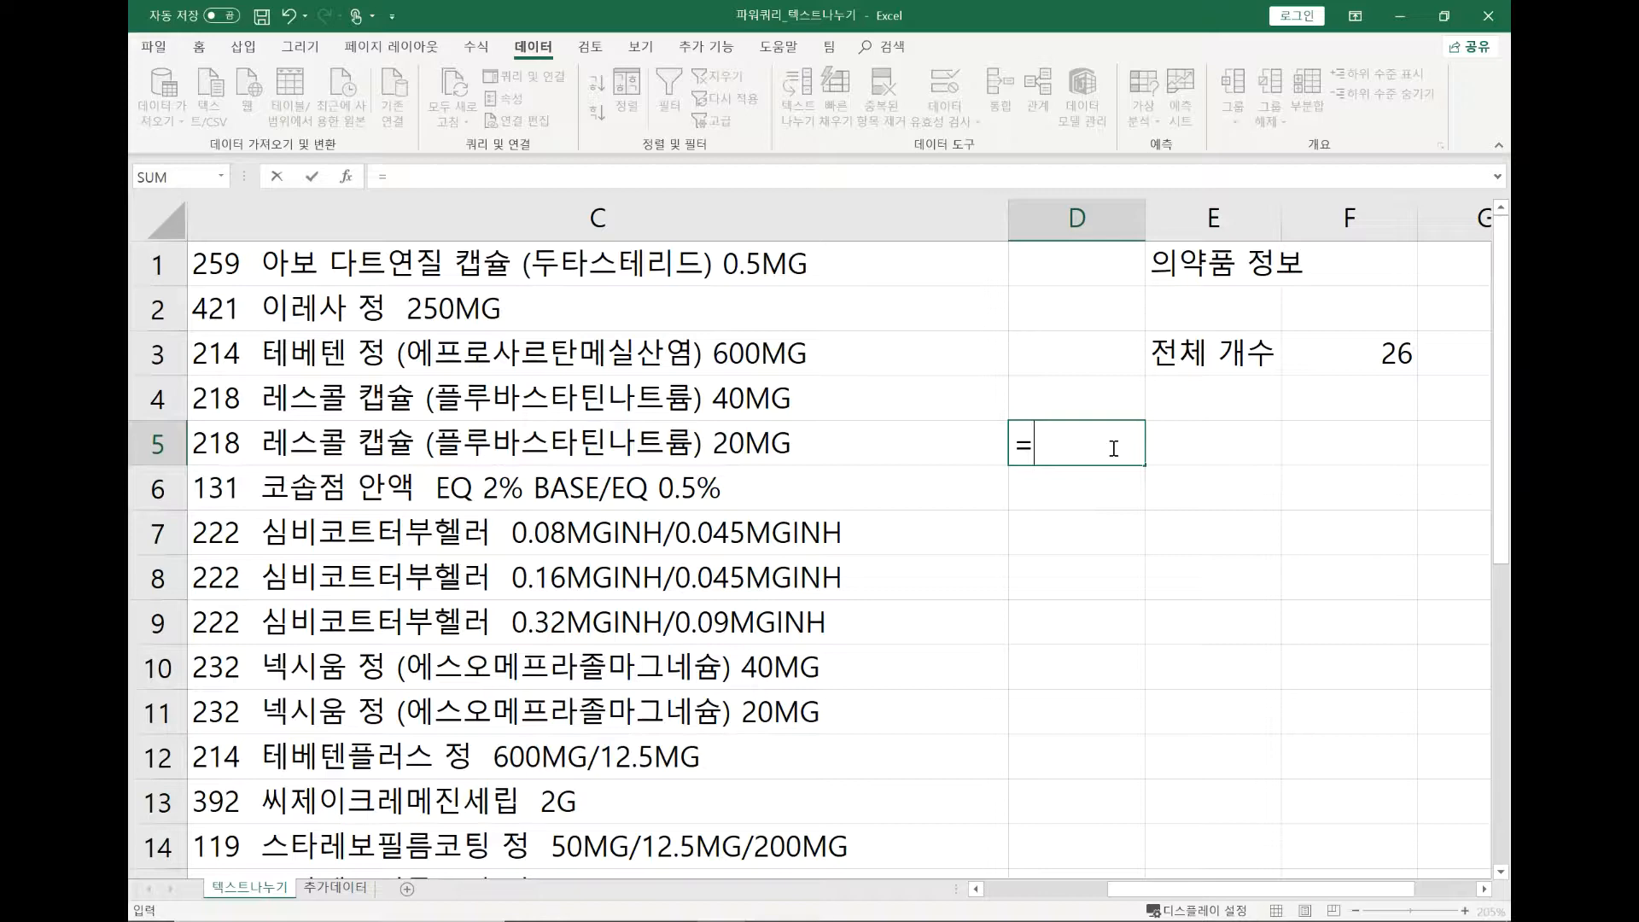
text(le)
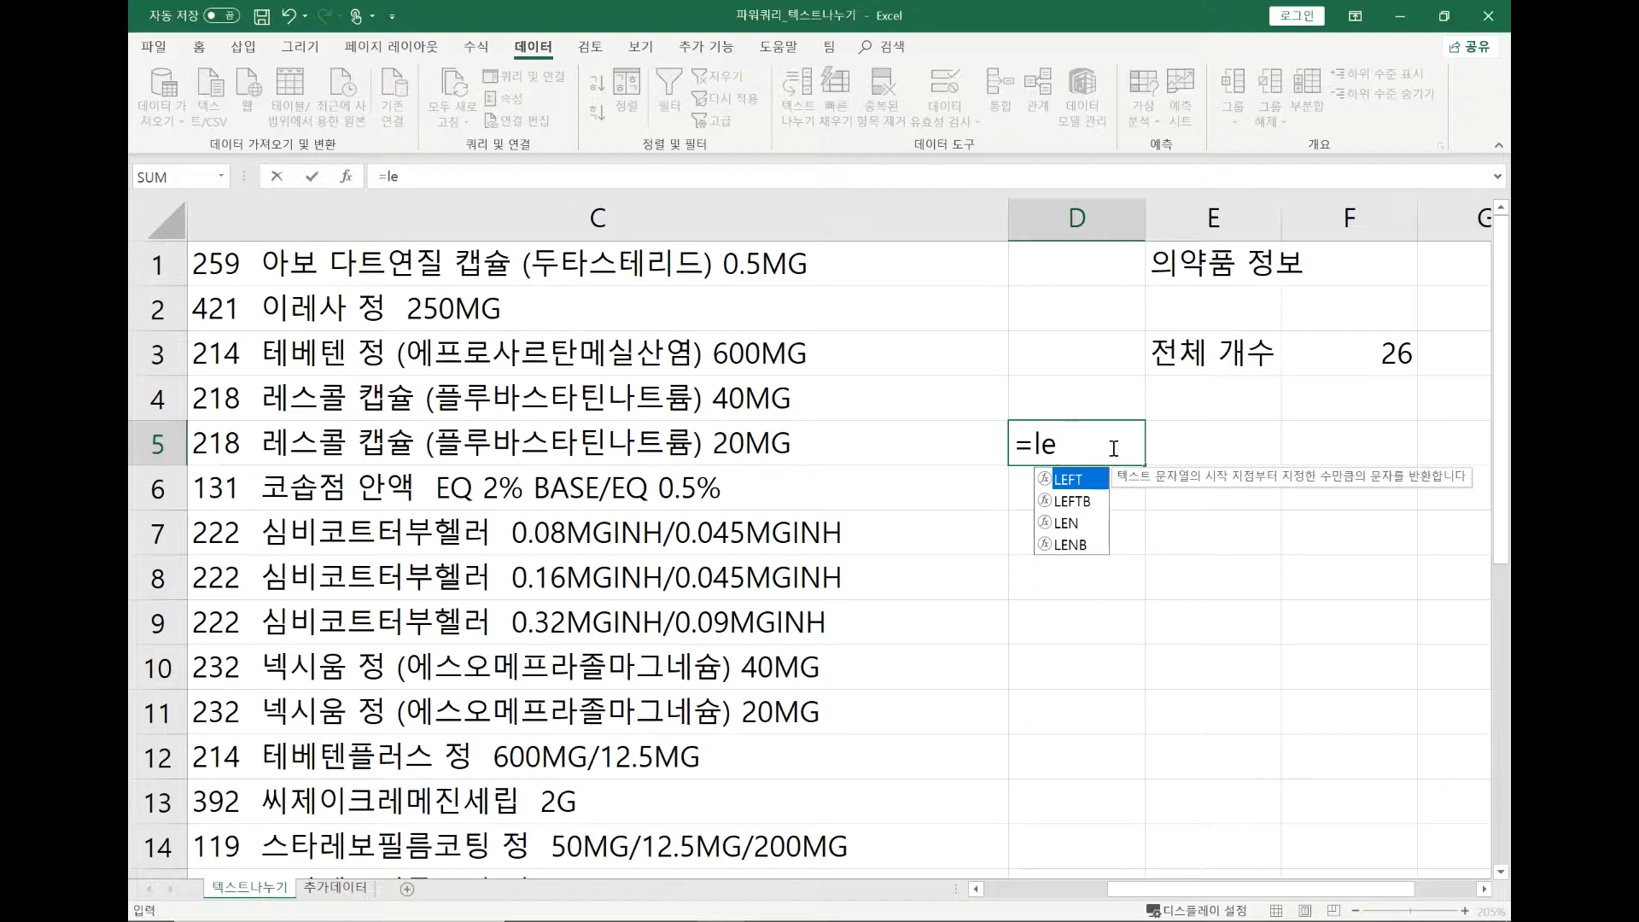
key(Tab)
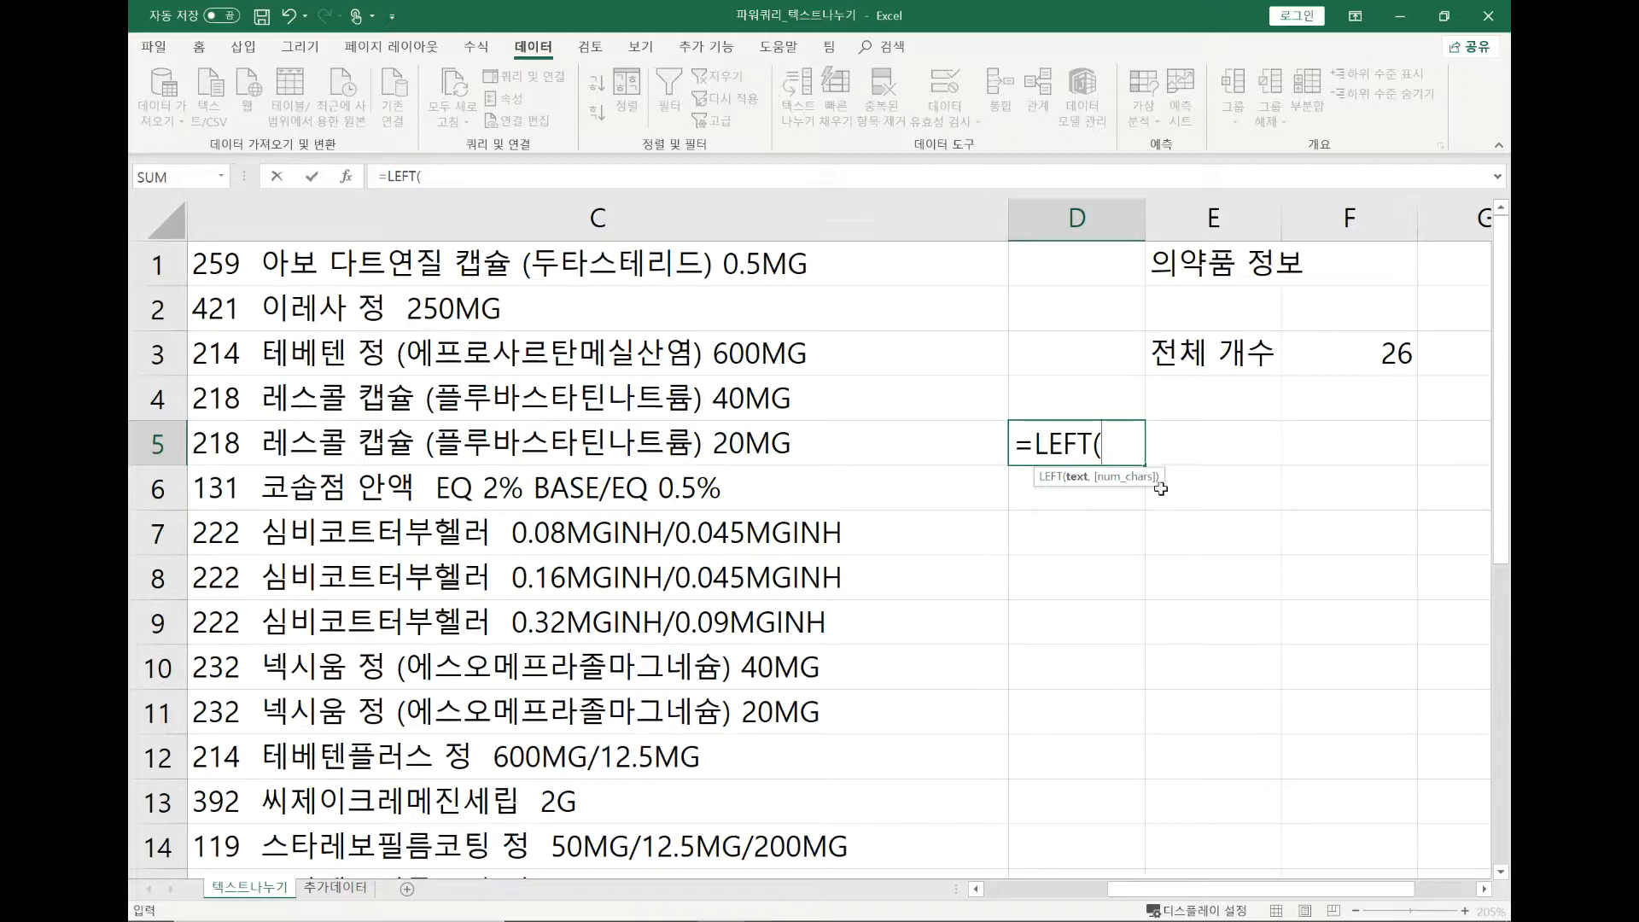
click(785, 447)
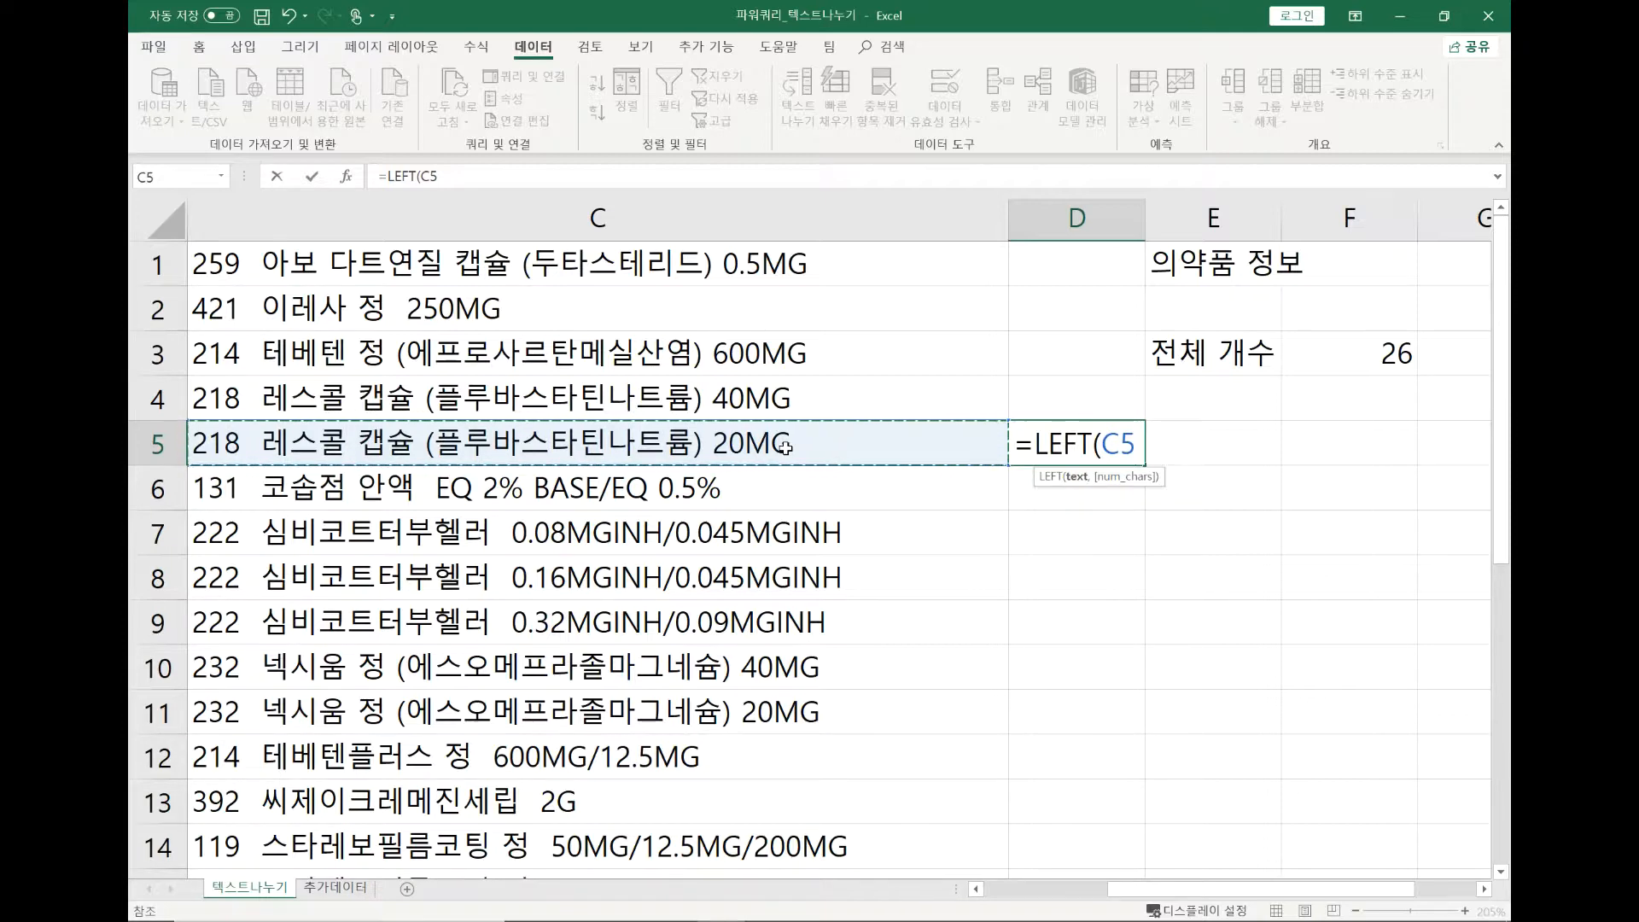
text(,)
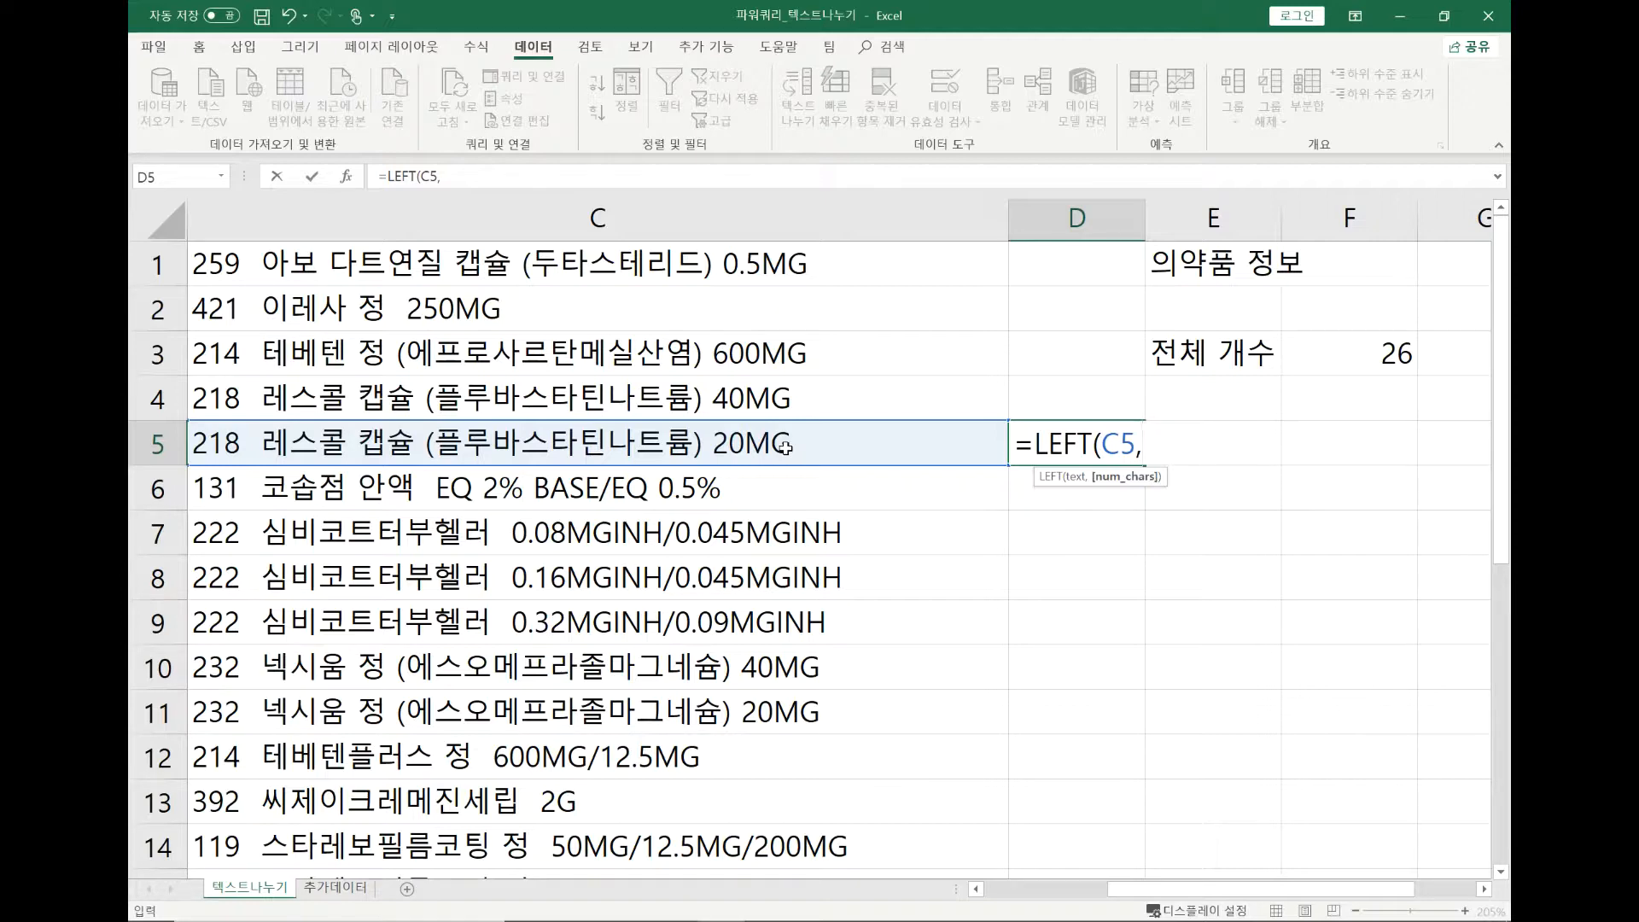
text(3))
key(Return)
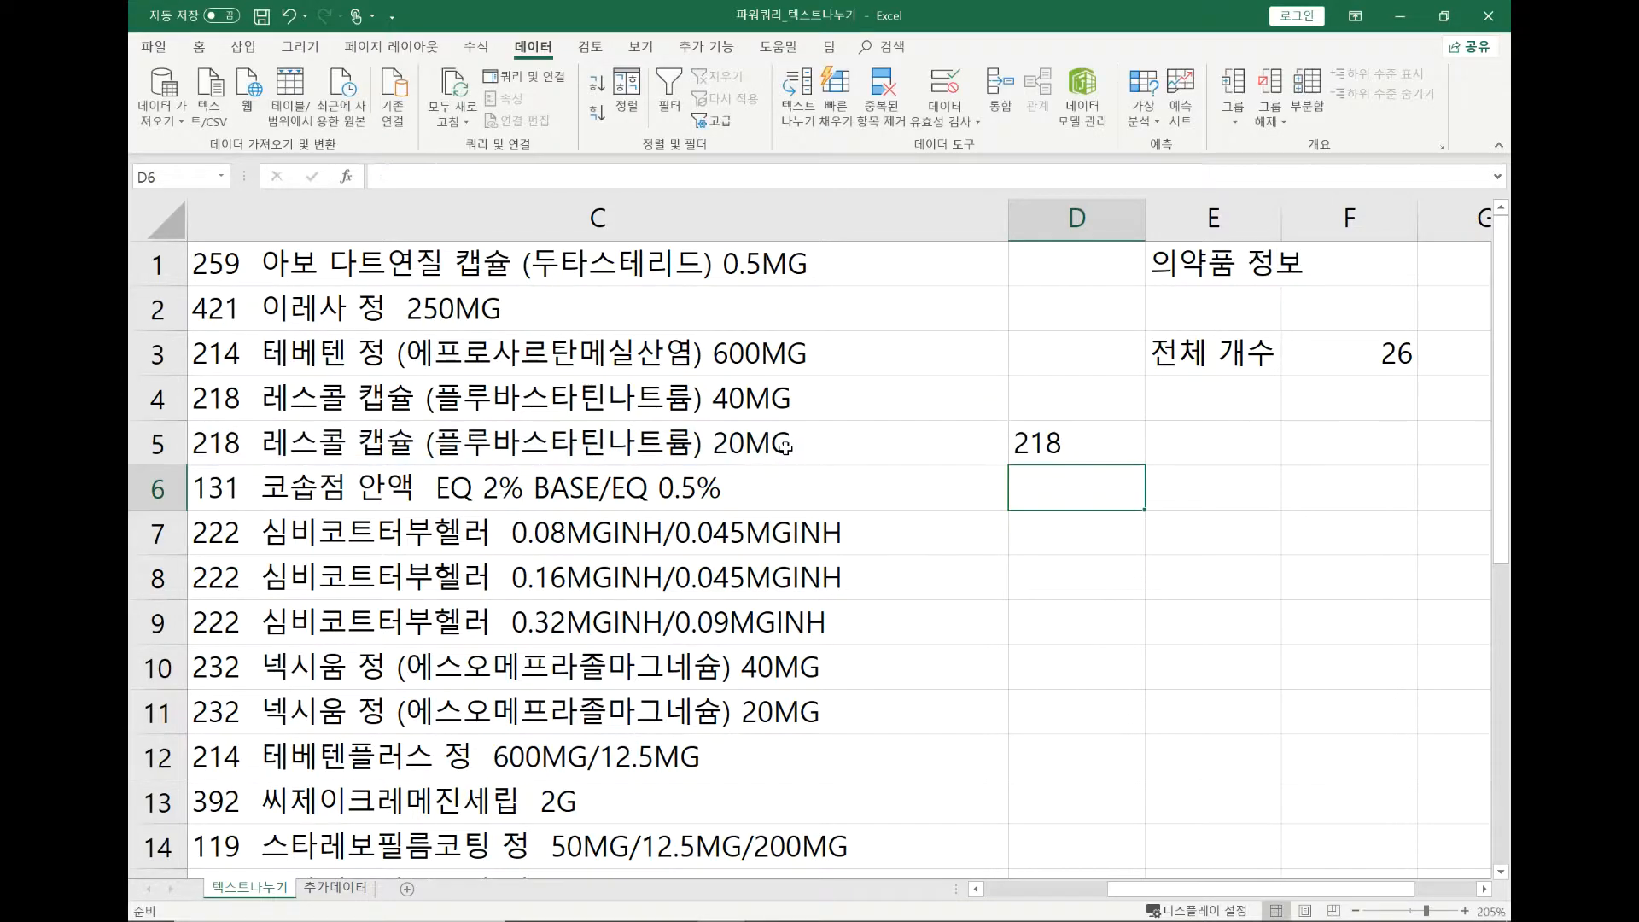
Compare the LEFT formula in D5 with the medicine text in column C, and clear the formula from D5.
click(1125, 440)
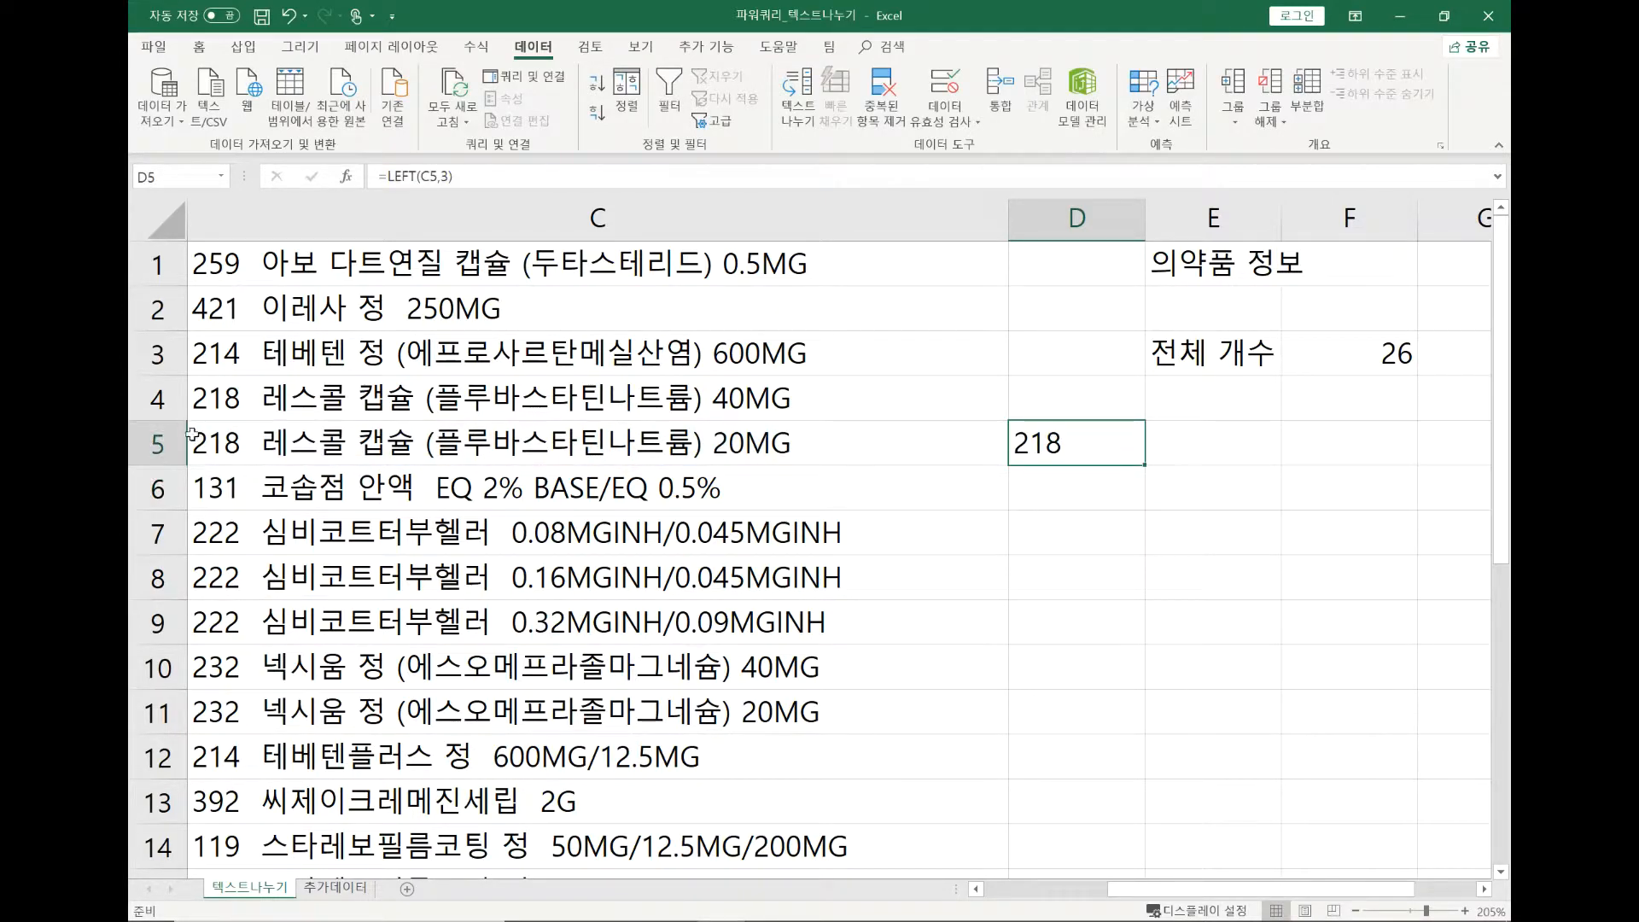
click(225, 450)
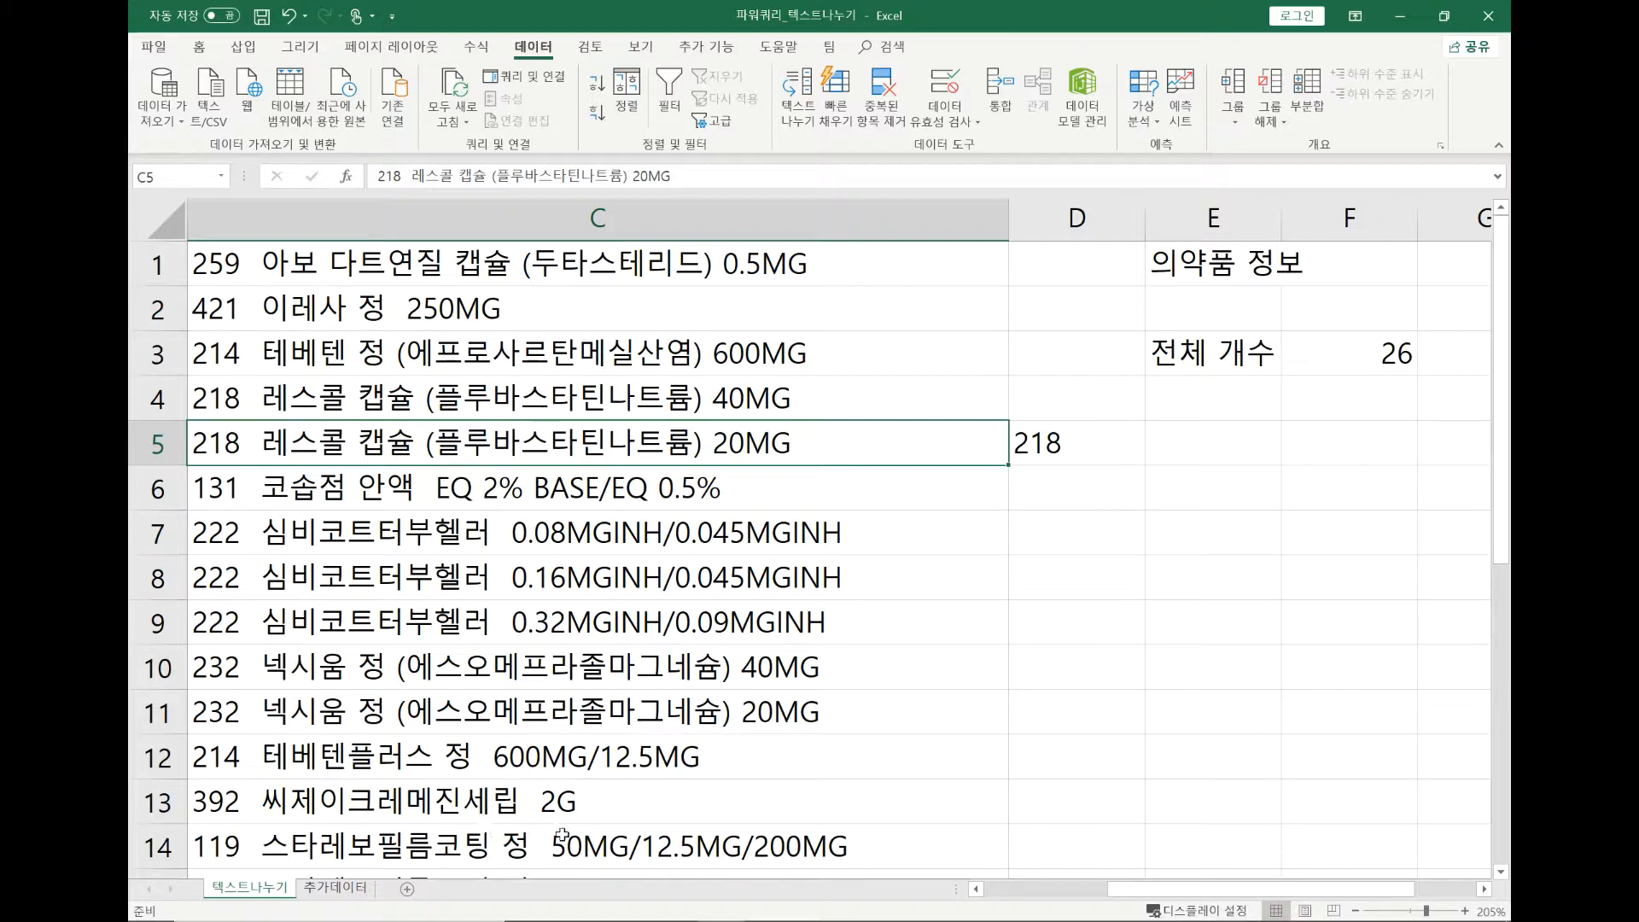
scroll(560, 835, down, 3)
scroll(563, 834, up, 1)
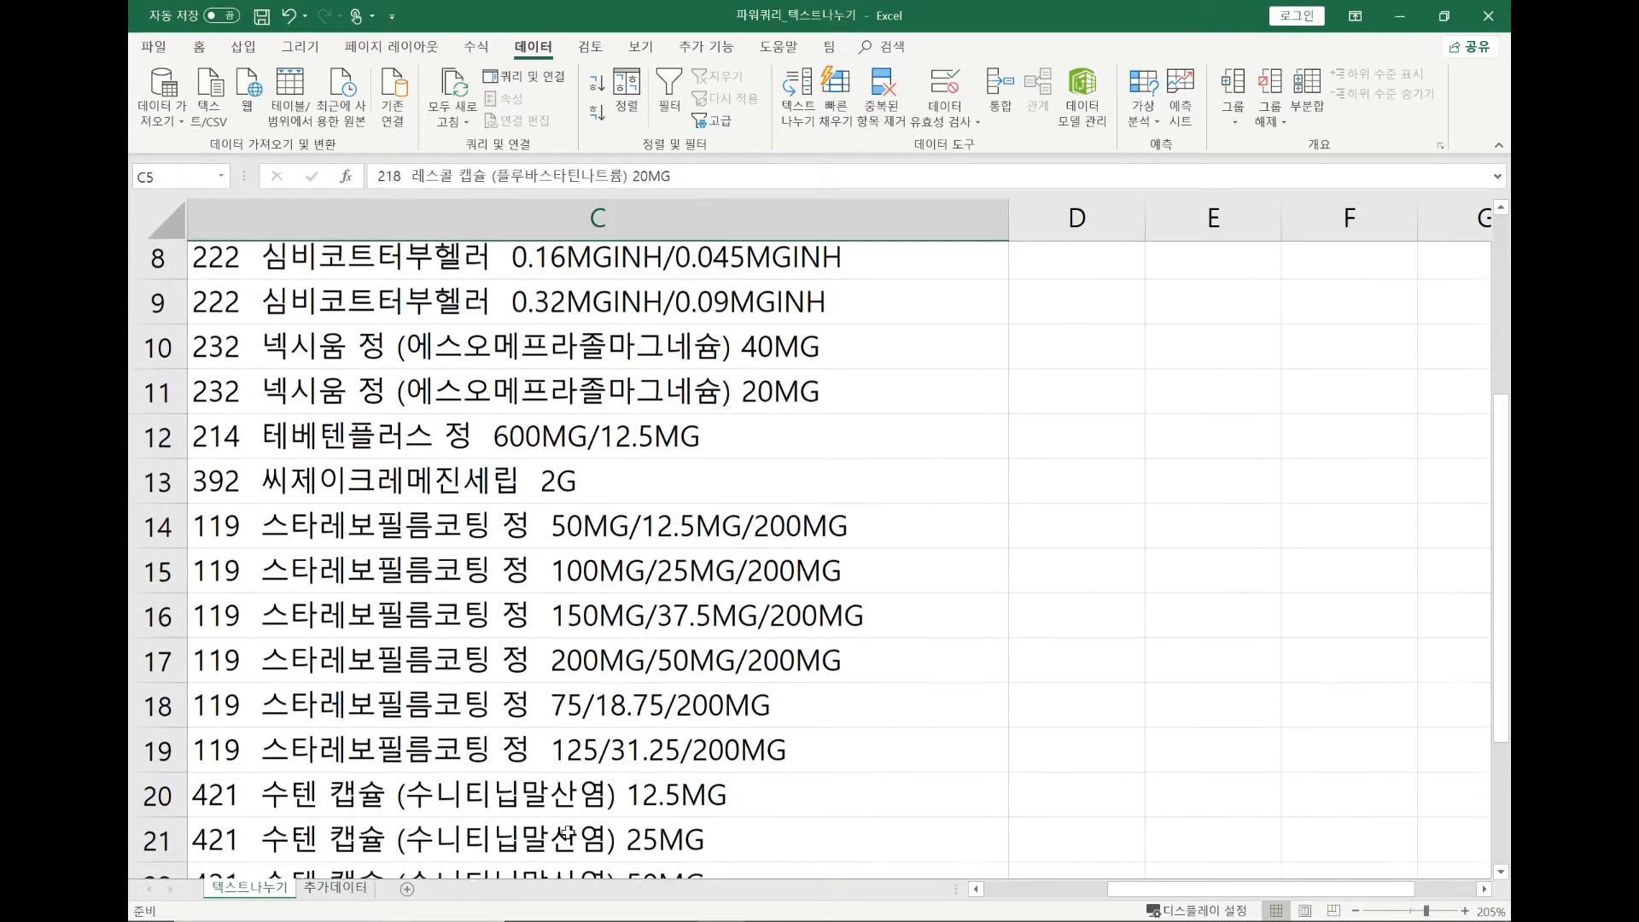
scroll(567, 833, up, 3)
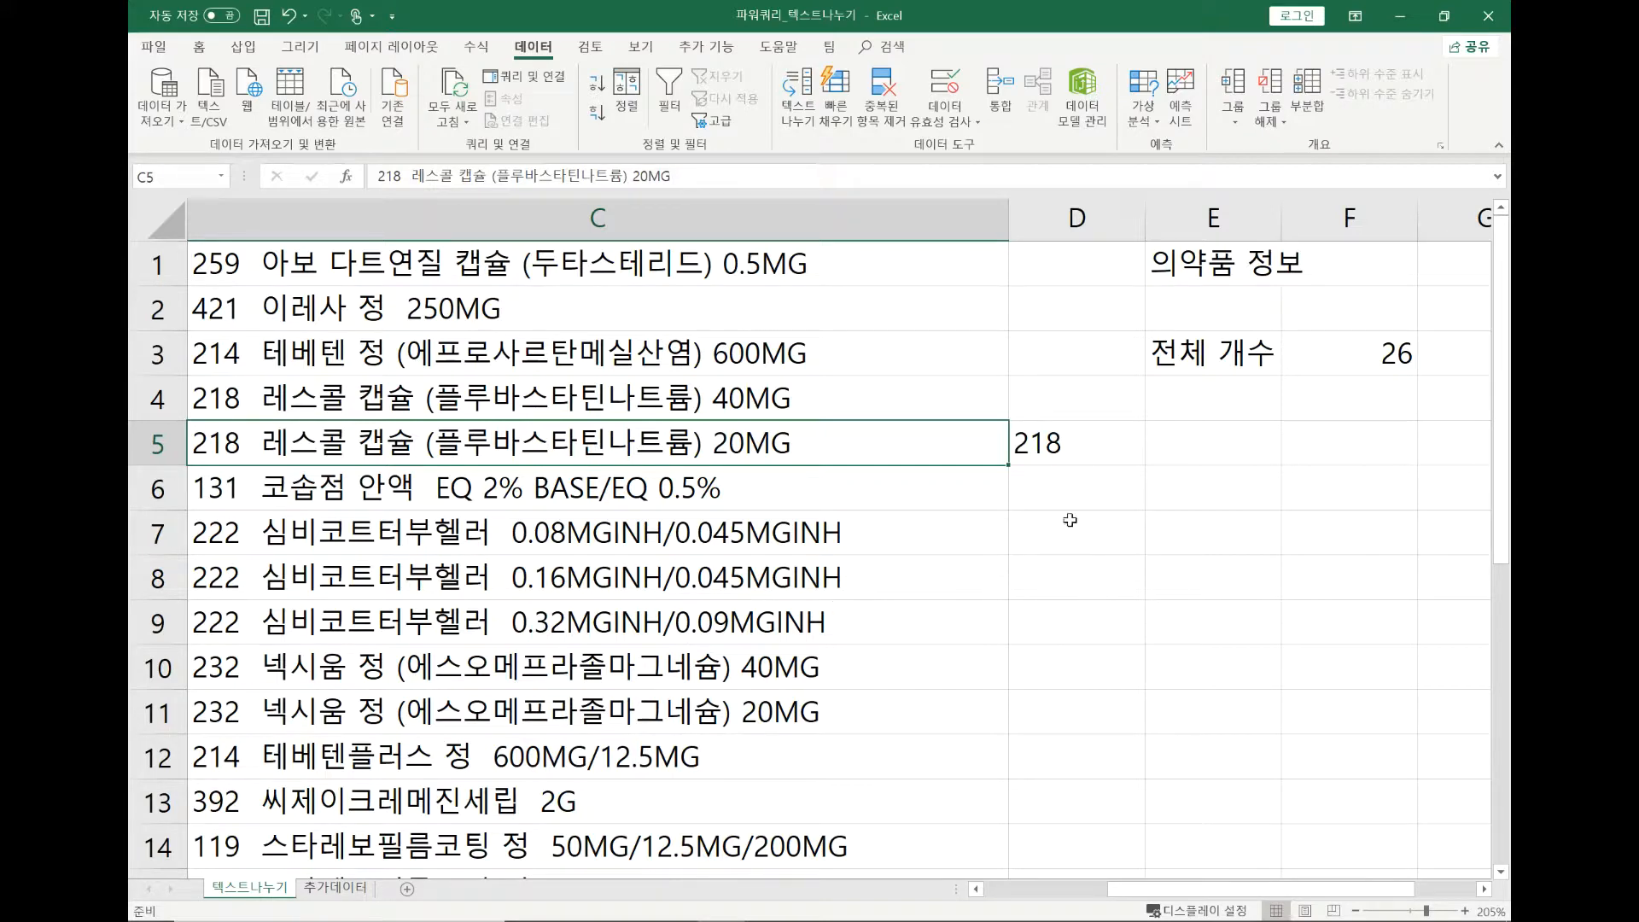
click(1080, 448)
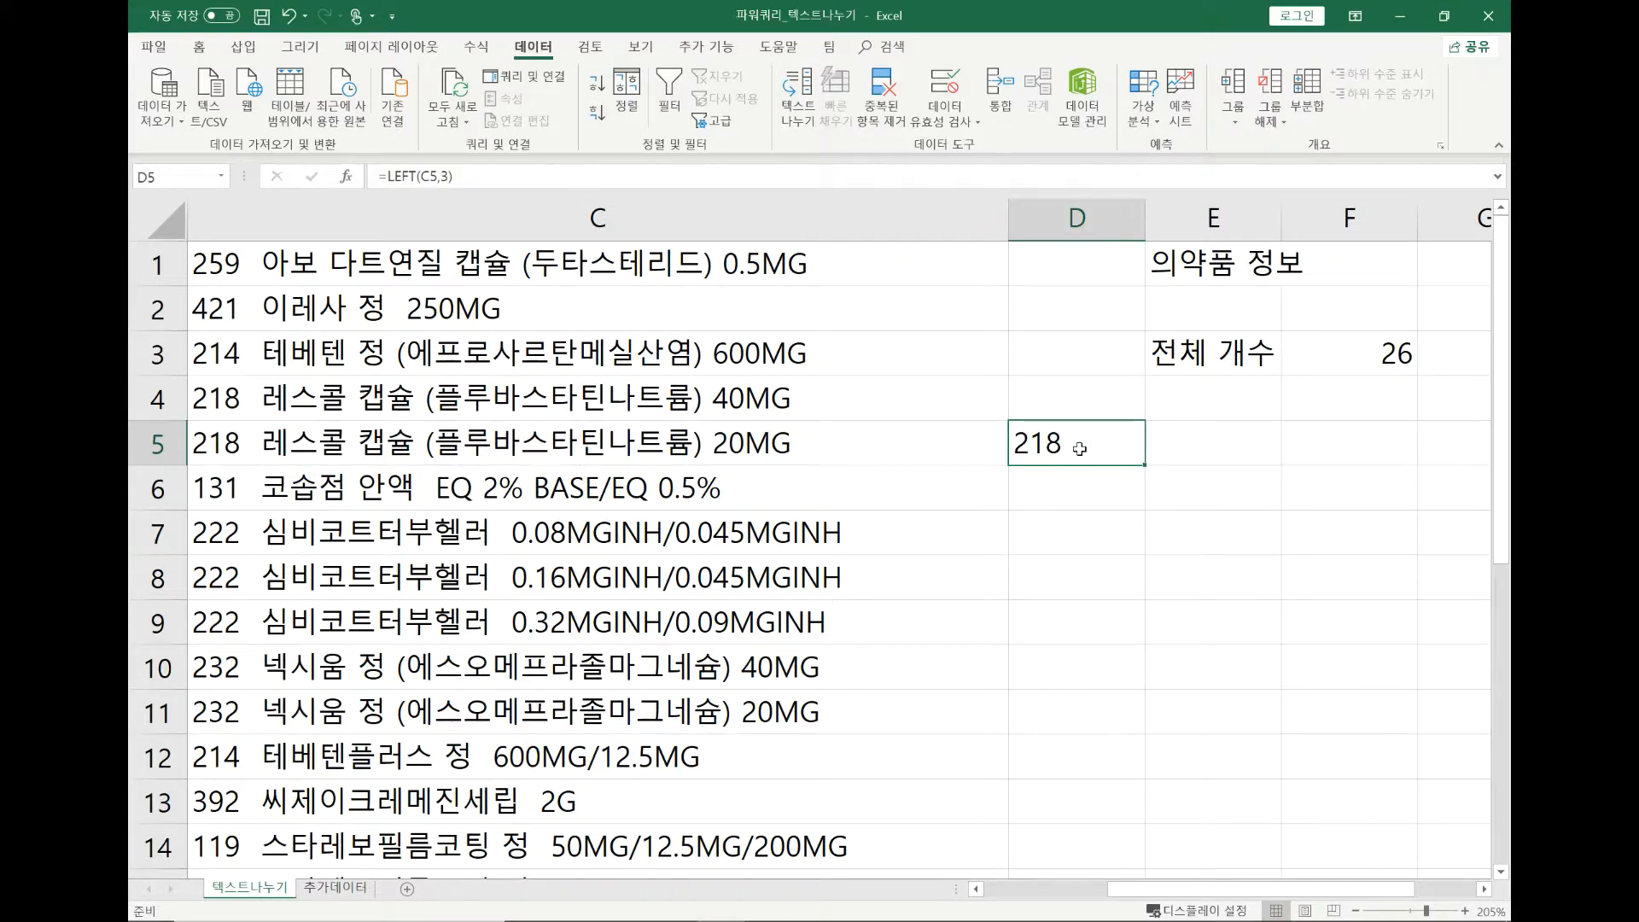
key(Delete)
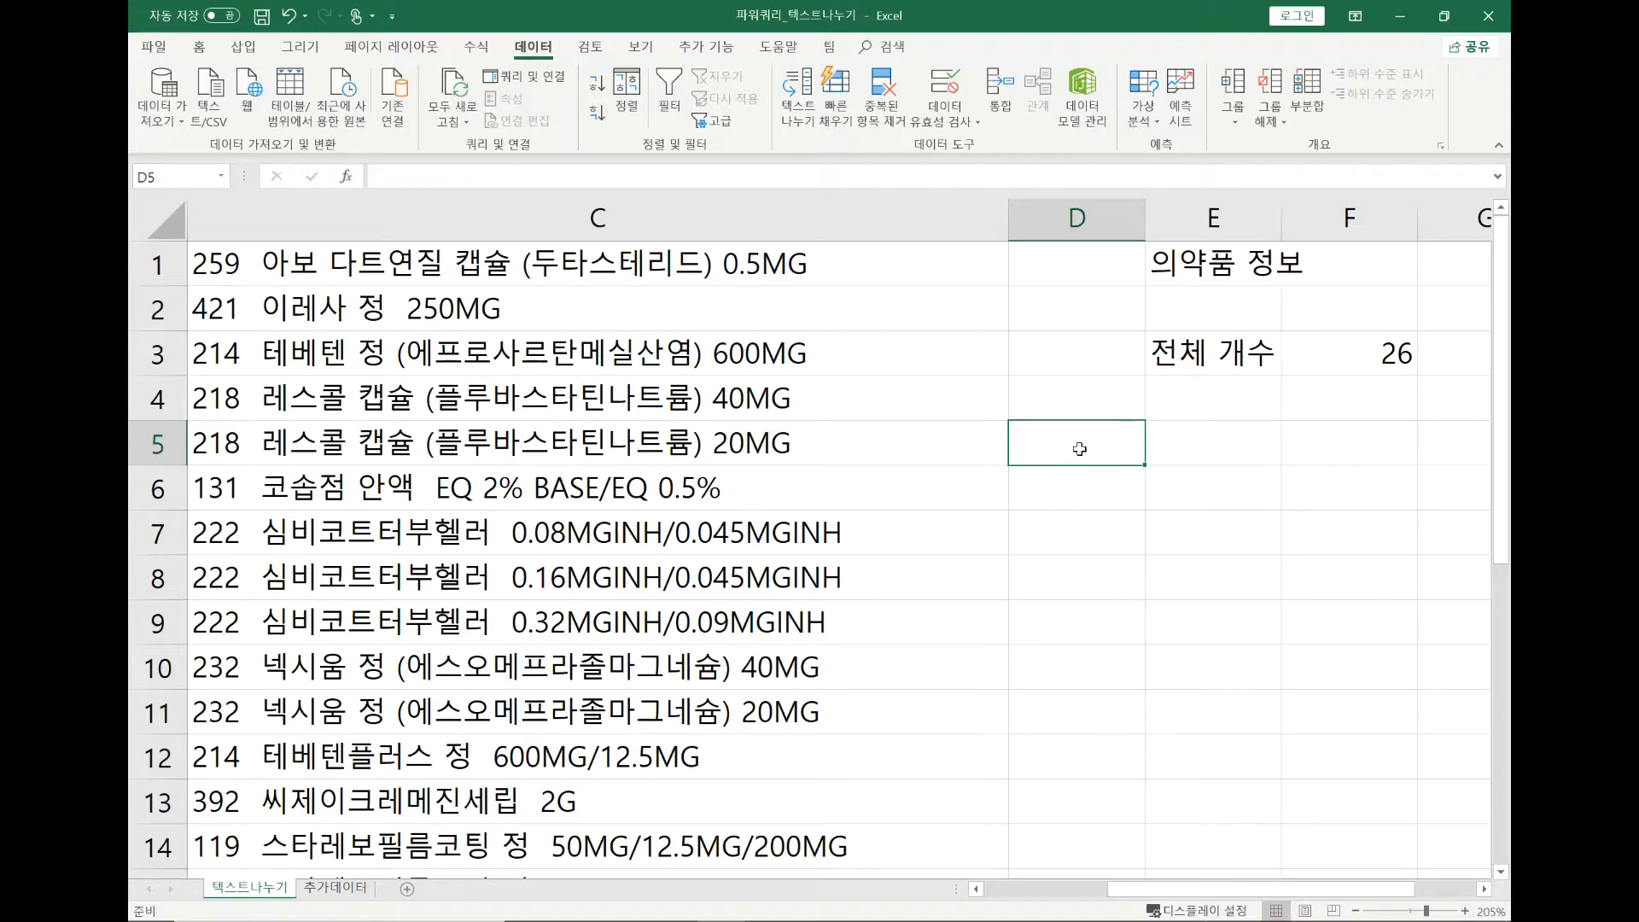